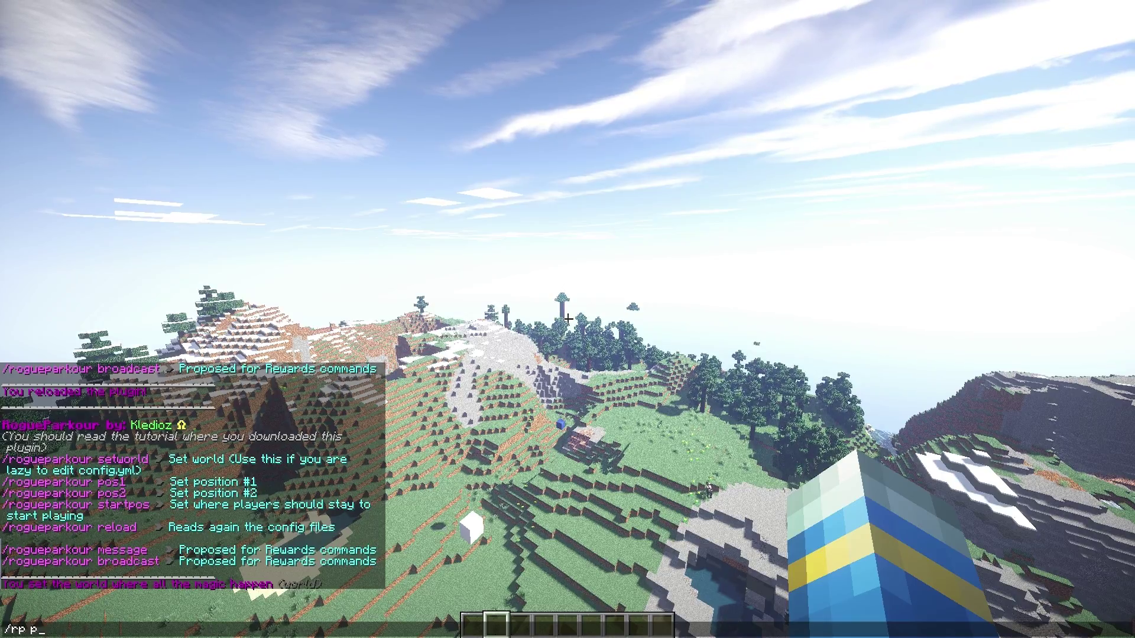
Set RogueParkour position 1 at the current spot and position 2 at a second spot using the /rp pos1 and /rp pos2 commands
key(Return)
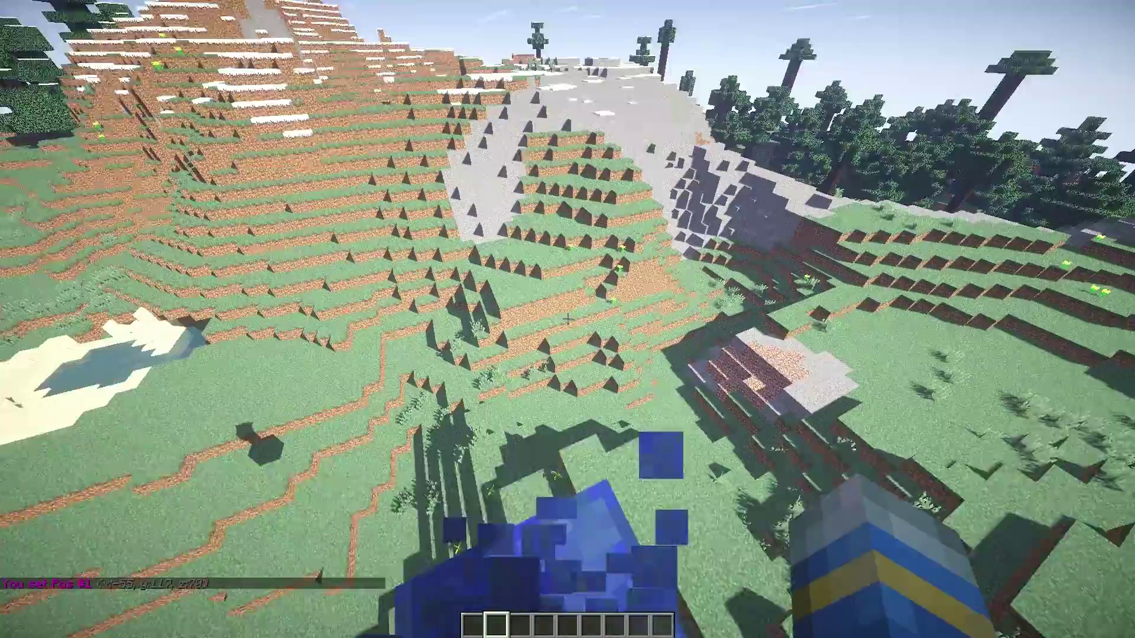
text(t)
text(/rp pos2)
key(Return)
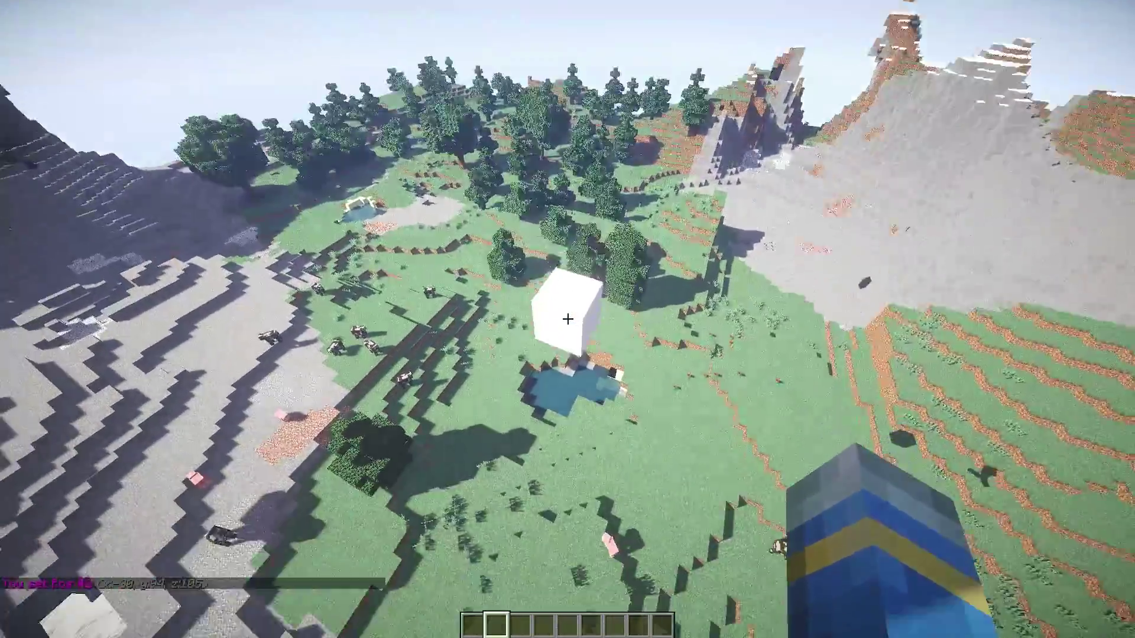
Set the RogueParkour start position where players begin the parkour with the /rp startpos command
key(slash)
key(Up)
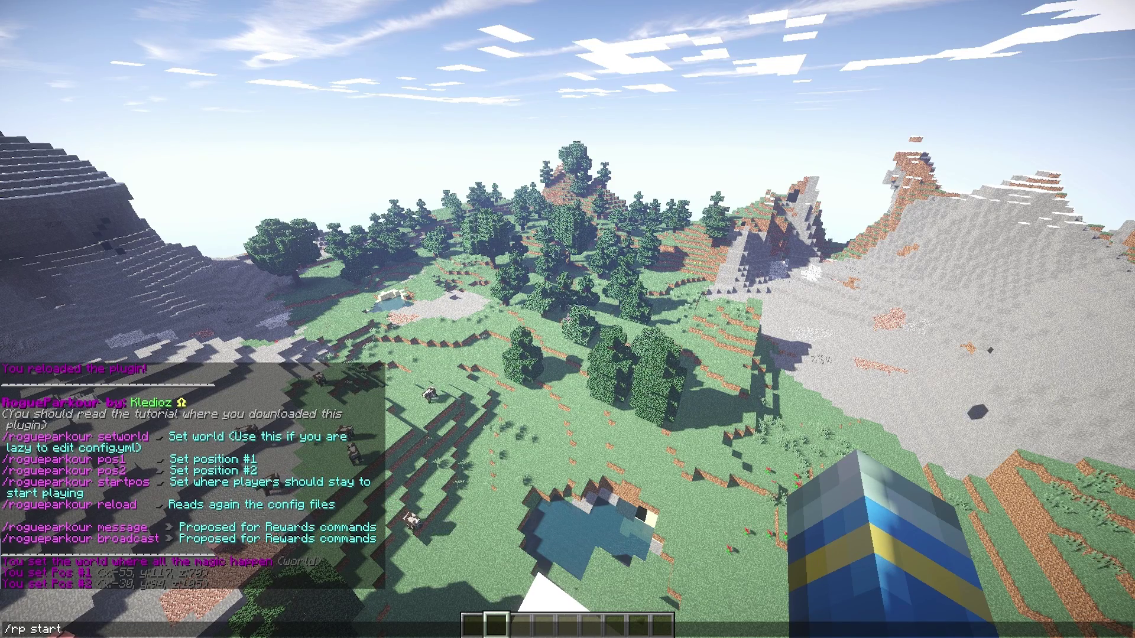
key(Down)
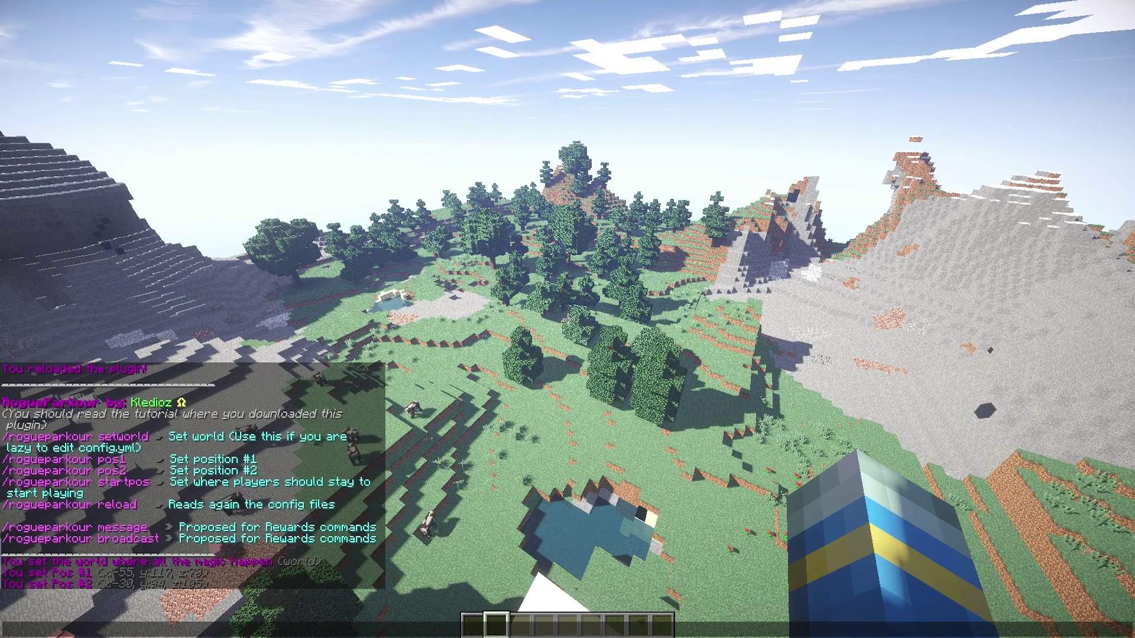
key(Return)
key(t)
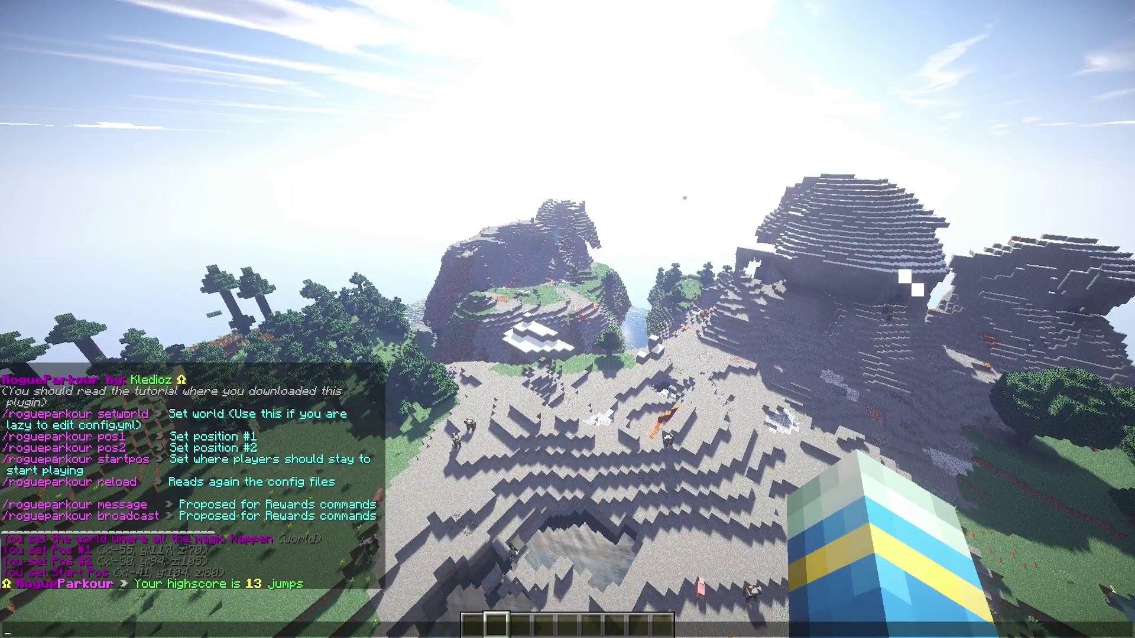
key(Escape)
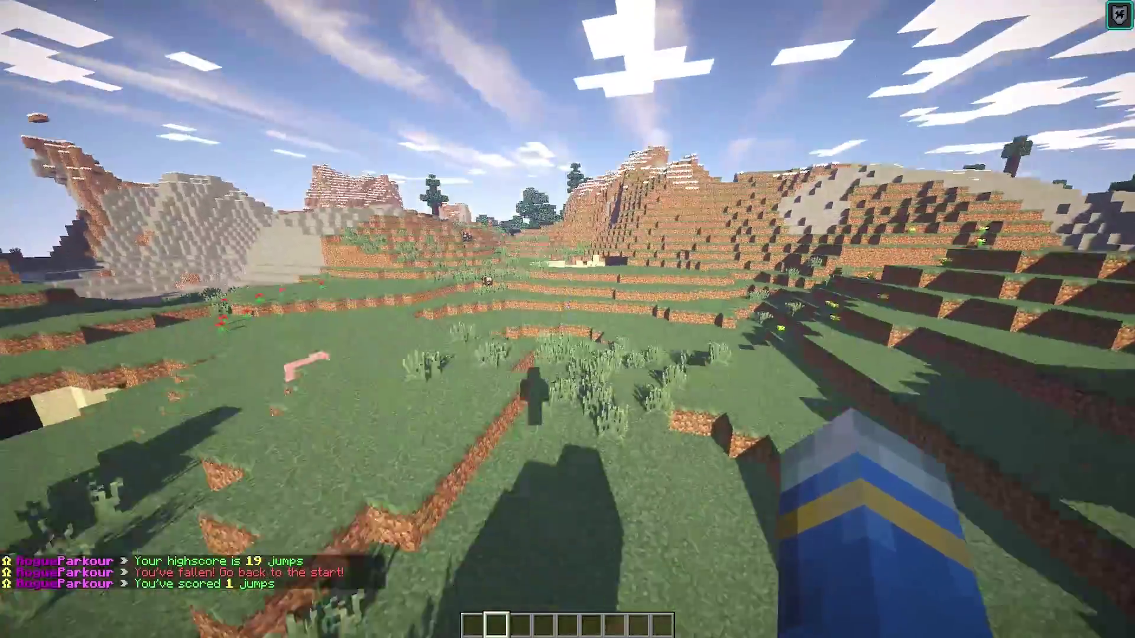
List the RogueParkour commands in chat and reload the plugin with /rp reload
key(t)
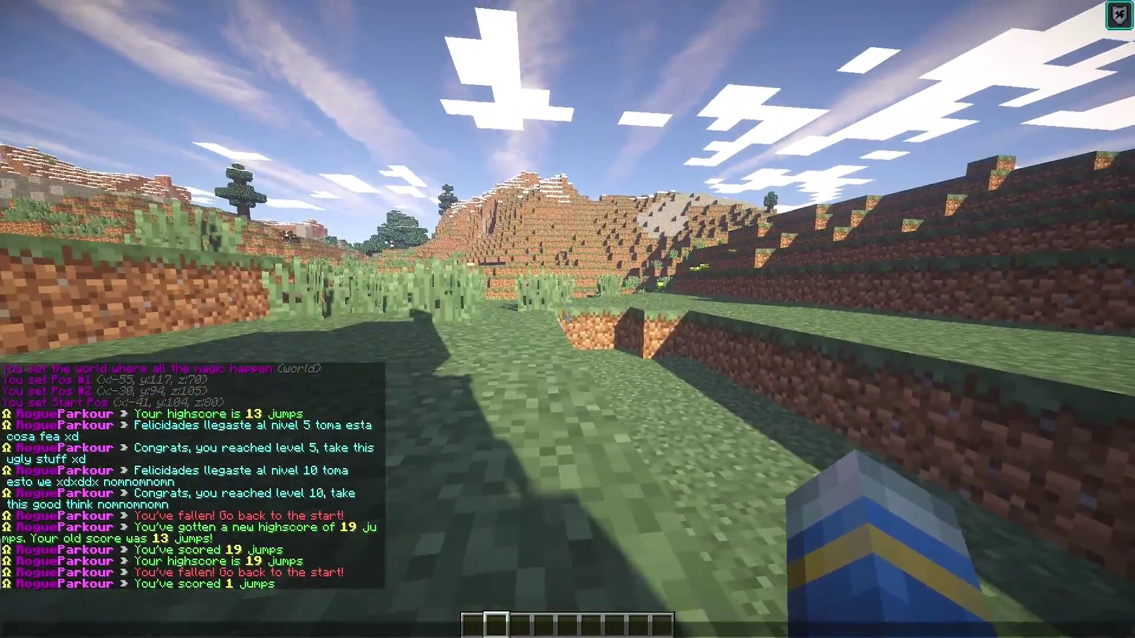
key(Return)
key(s)
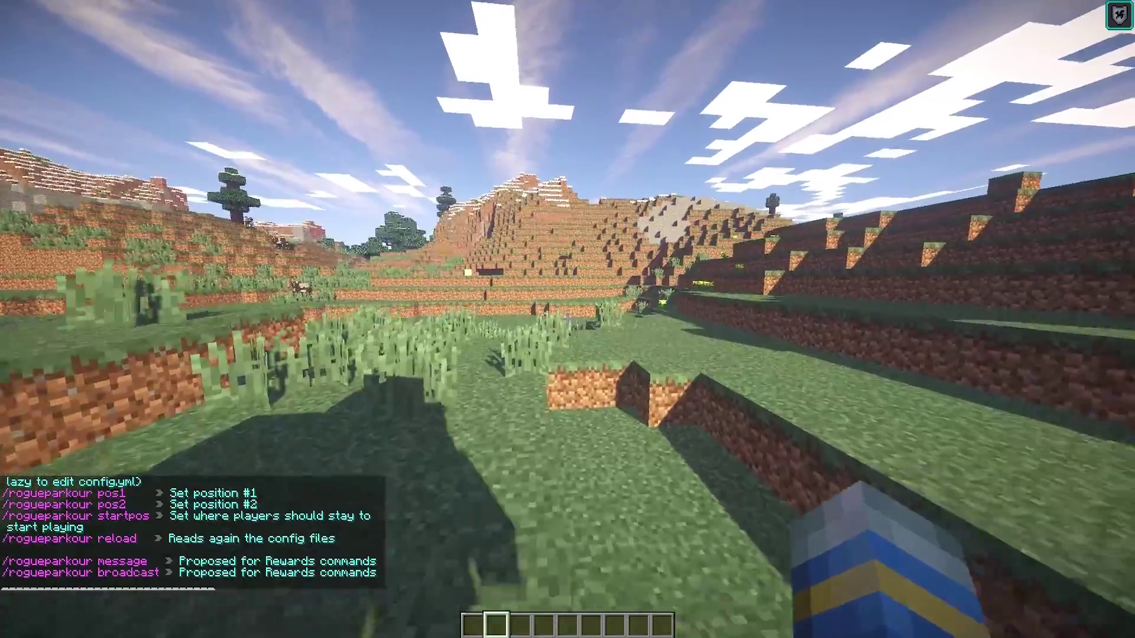
key(slash)
text(rp)
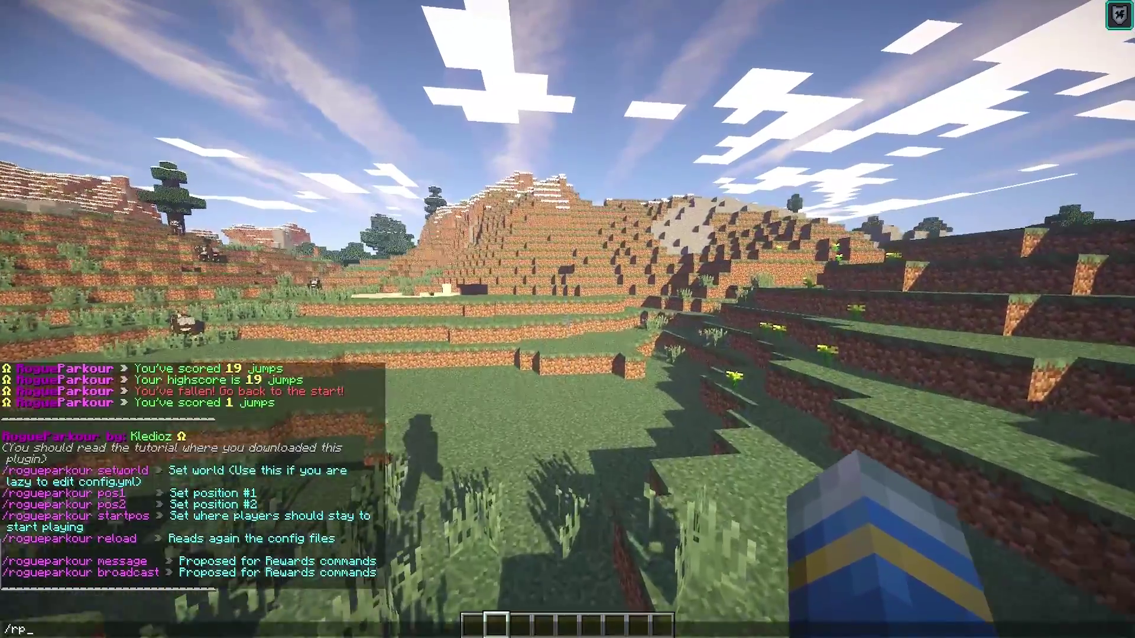
text( reload)
key(Return)
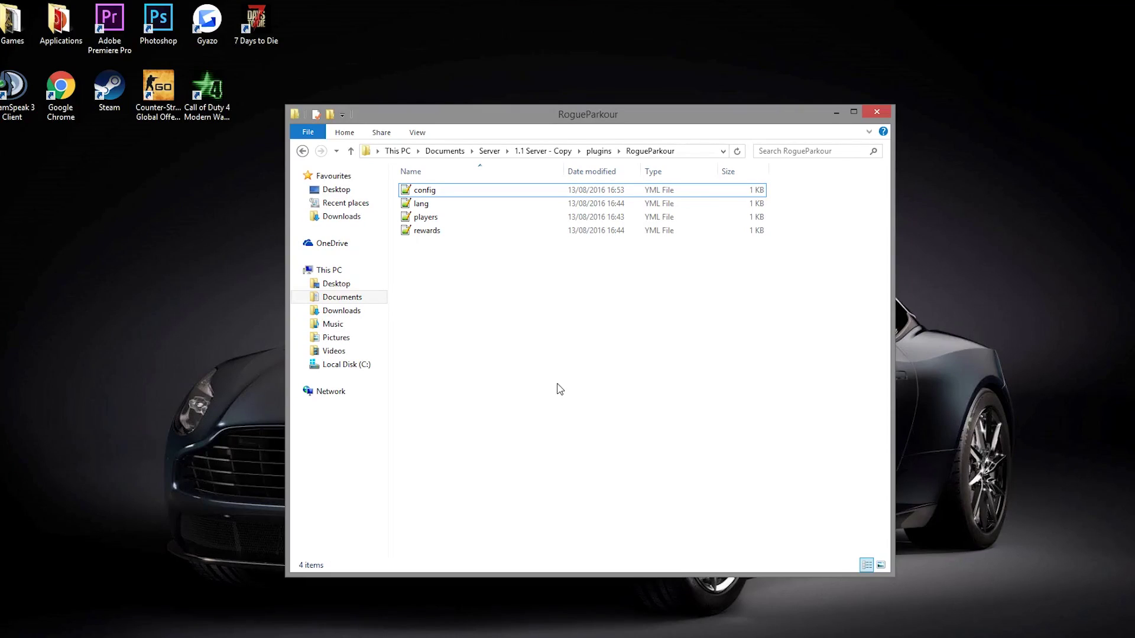
Open the rewards file from the server's RogueParkour plugin folder
drag(677, 346, 512, 188)
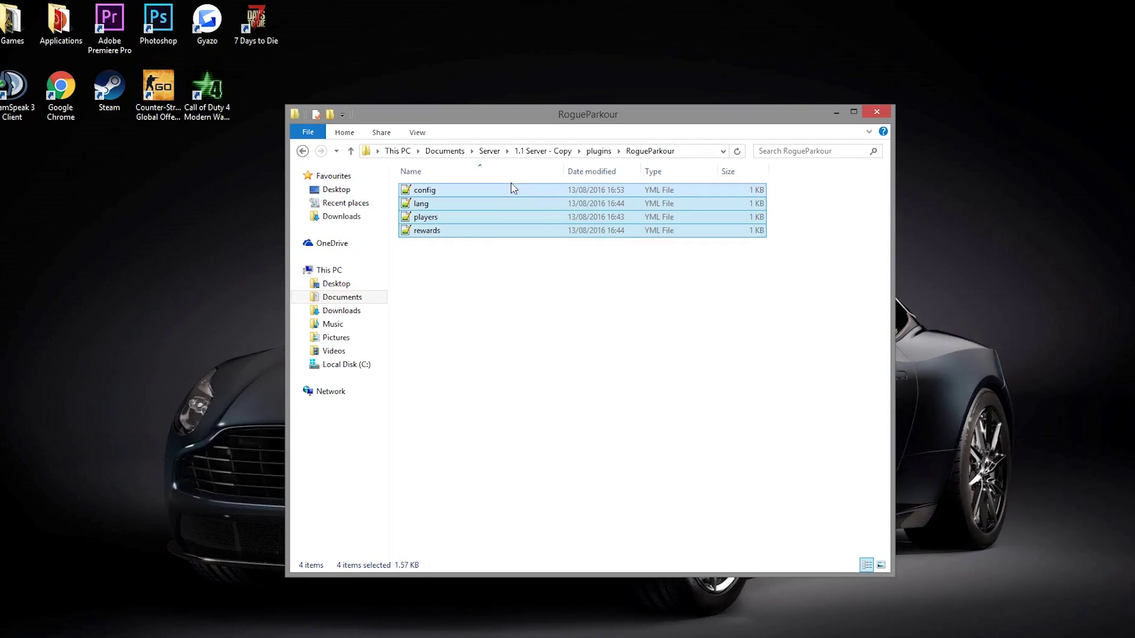
click(591, 346)
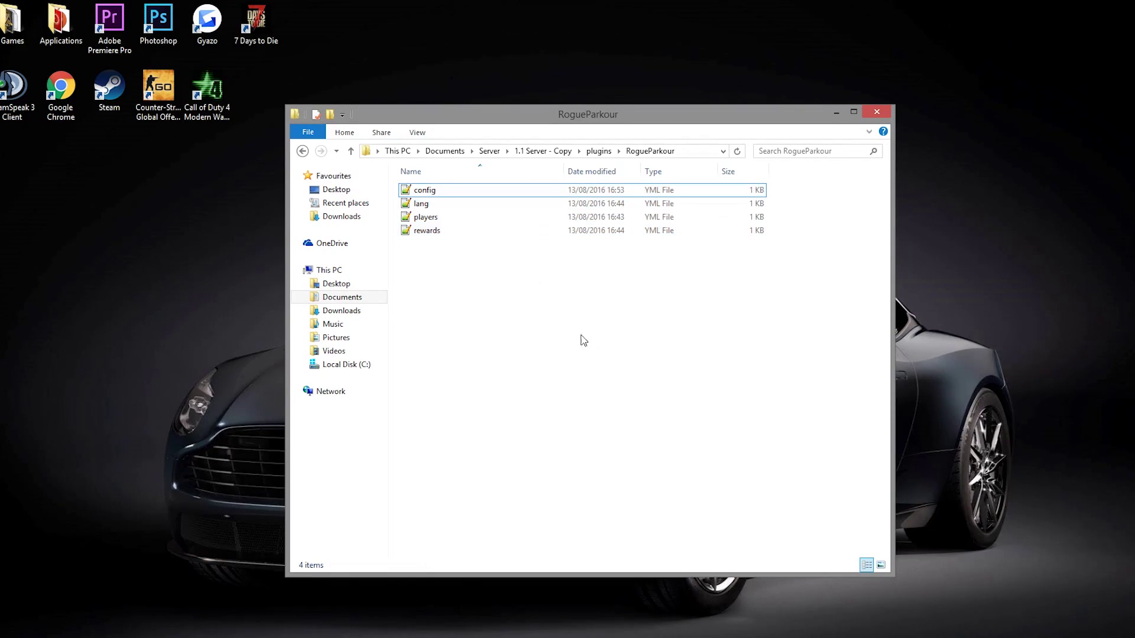
double_click(482, 236)
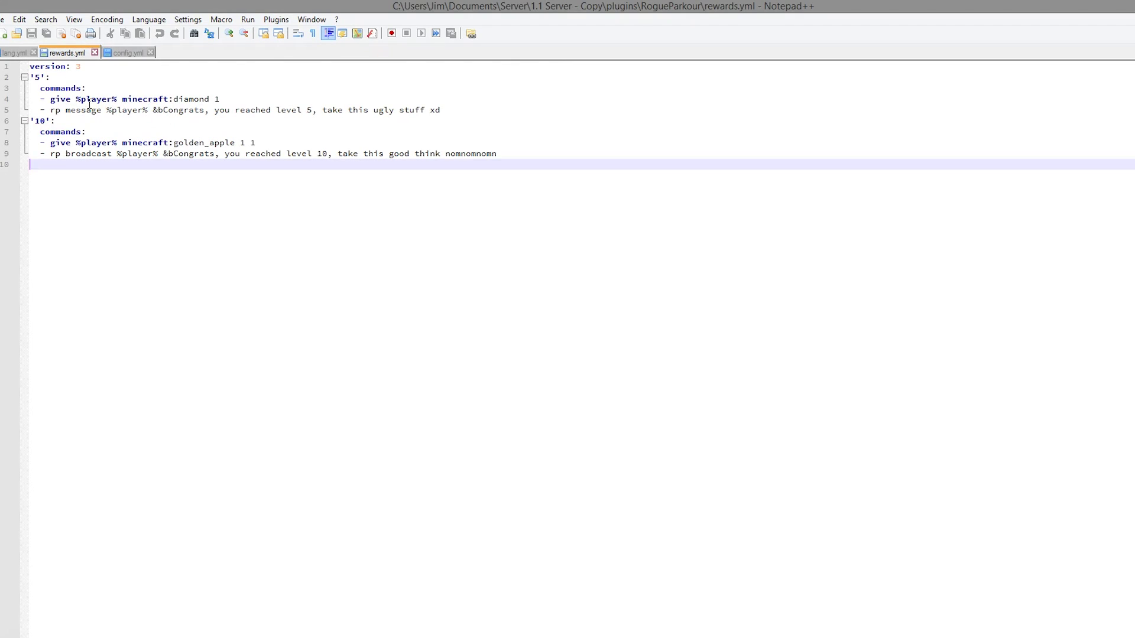
Examine the level numbers, give commands and messages of the '5' and '10' reward entries
double_click(37, 78)
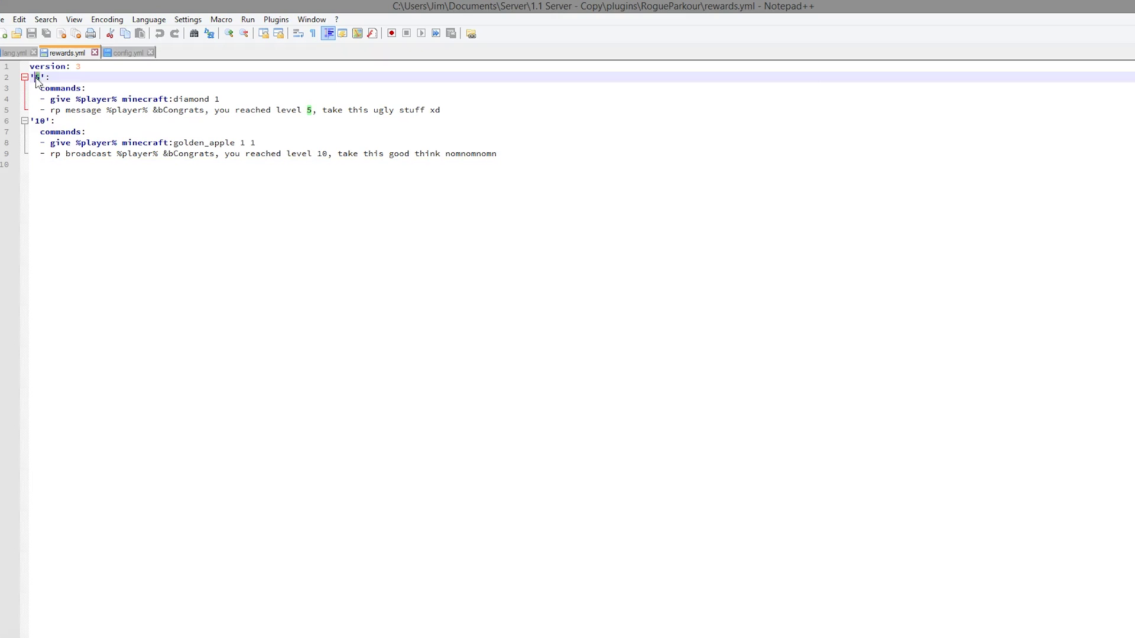
double_click(42, 120)
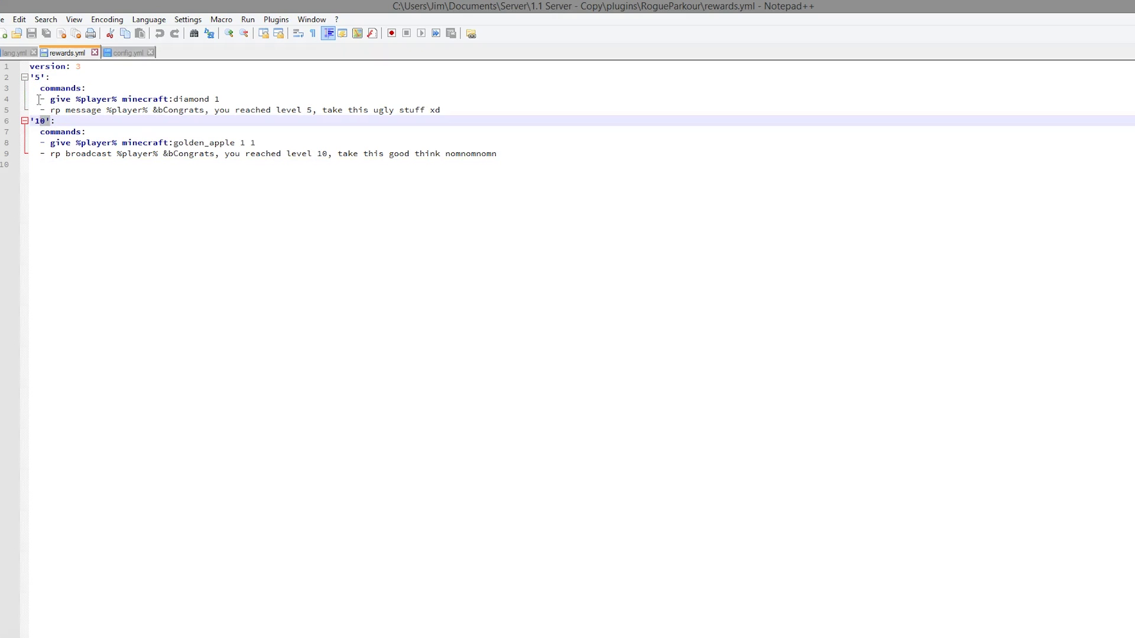
drag(39, 89, 216, 138)
click(219, 140)
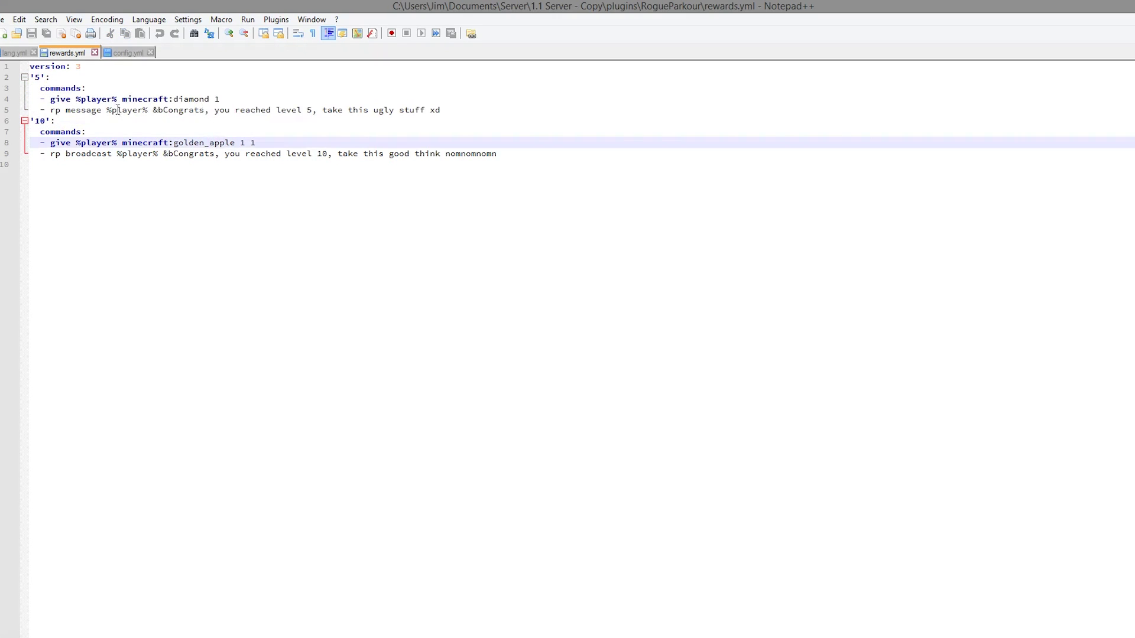
drag(107, 110, 325, 110)
drag(220, 98, 173, 98)
drag(235, 153, 189, 142)
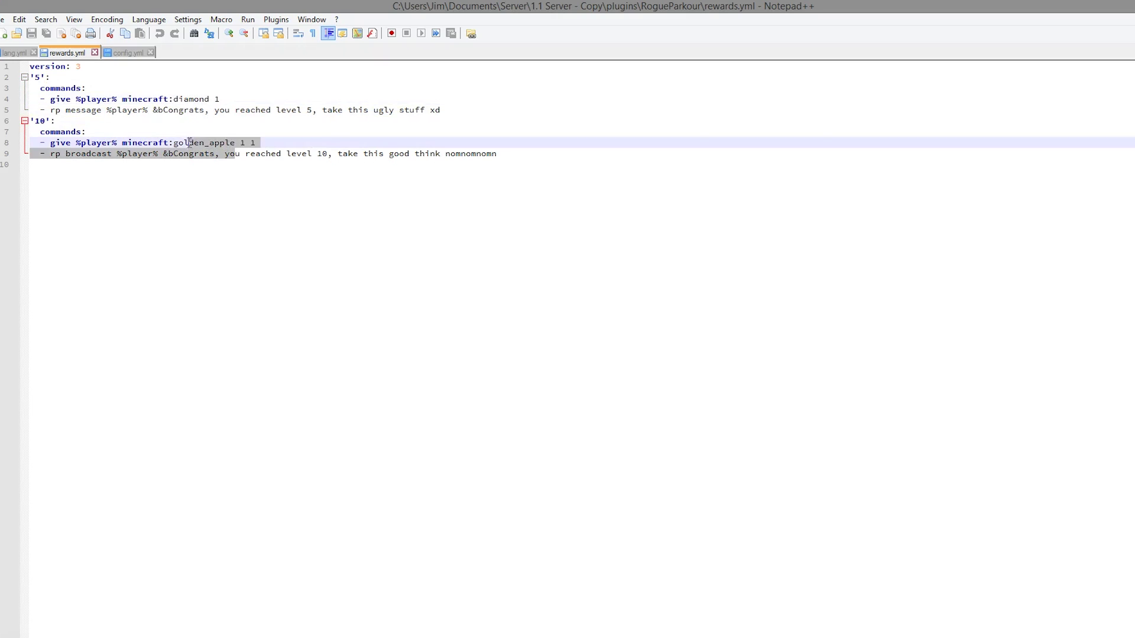
click(469, 169)
Duplicate the whole '10' reward block directly below the original and save rewards.yml
drag(498, 155, 6, 123)
key(ctrl+c)
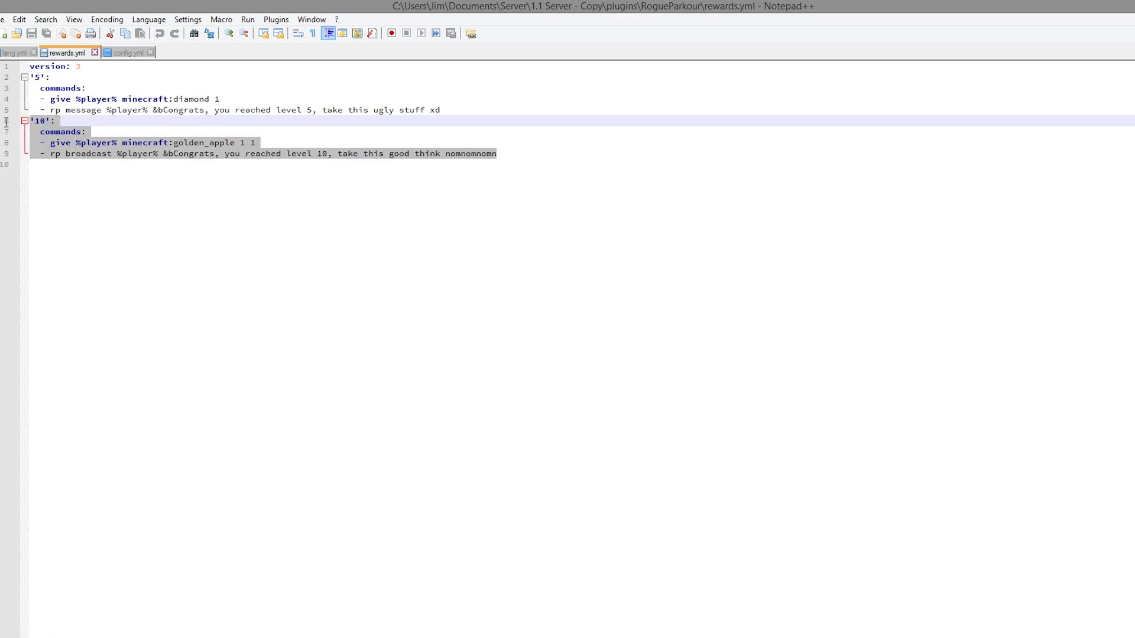
click(580, 155)
key(Return)
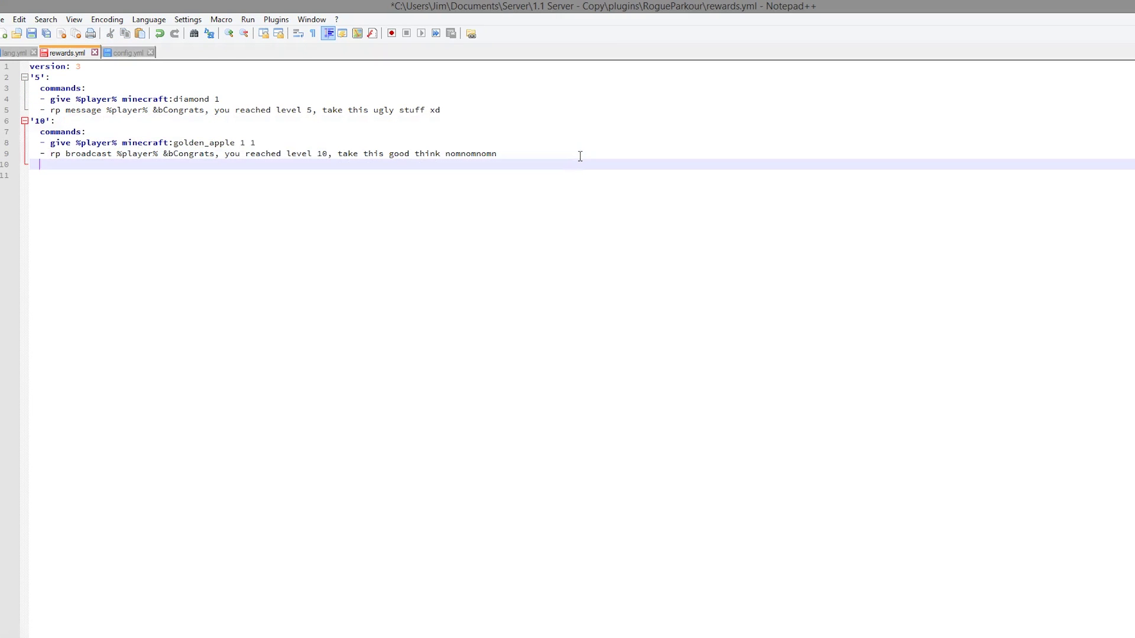
key(ctrl+v)
key(ctrl+s)
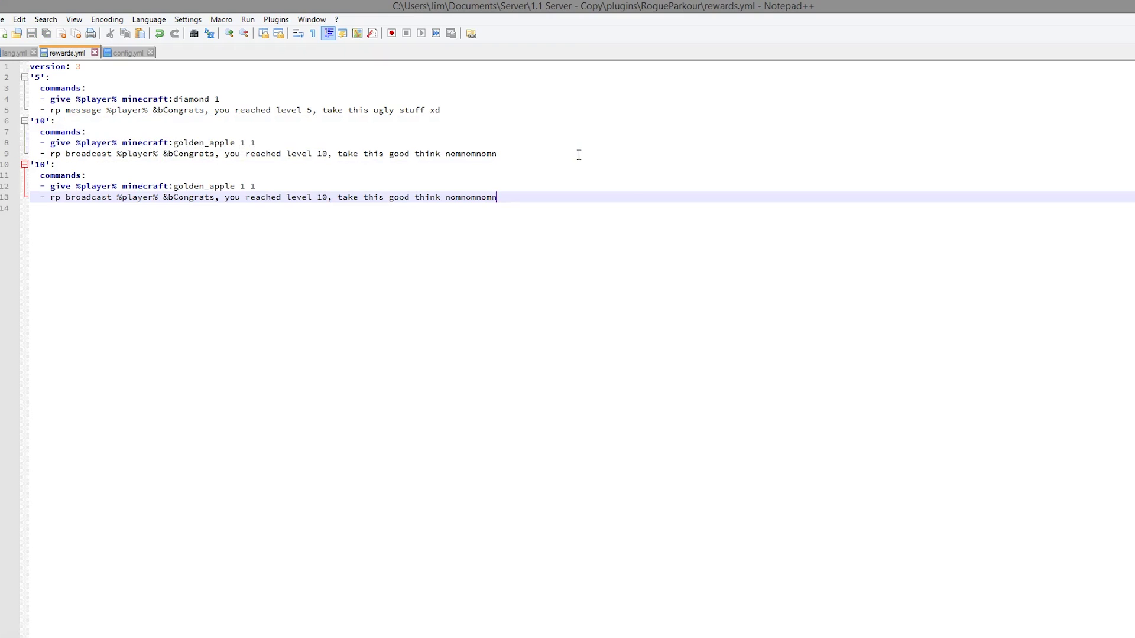
Change the level key of the first '10' reward block to 7 and of the second to 15, and save the file
click(41, 123)
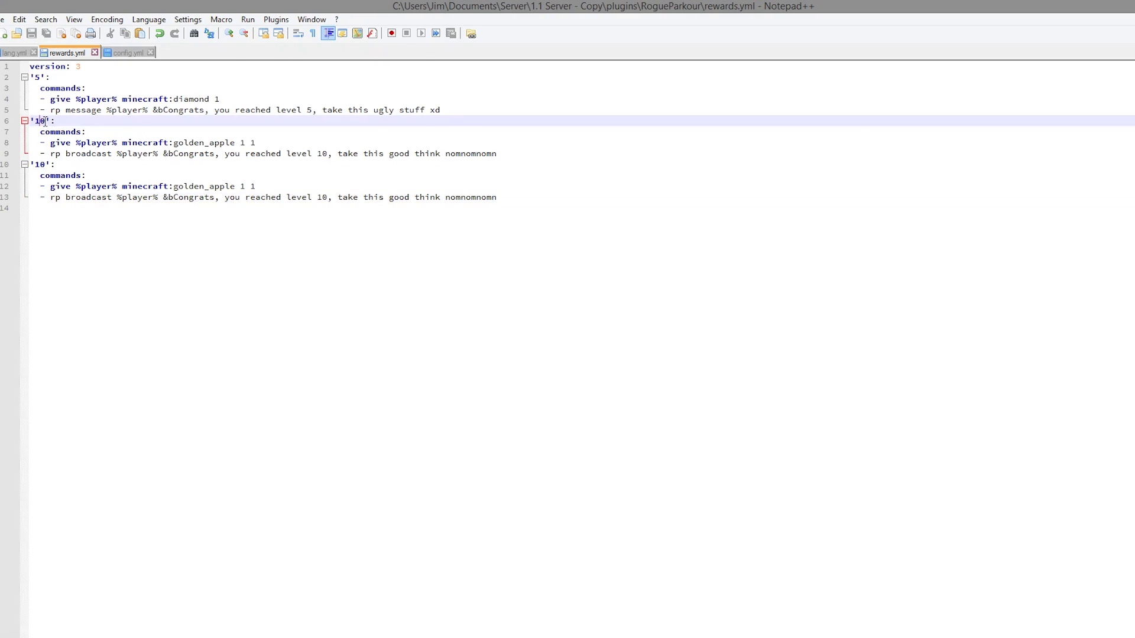
double_click(39, 122)
text(7)
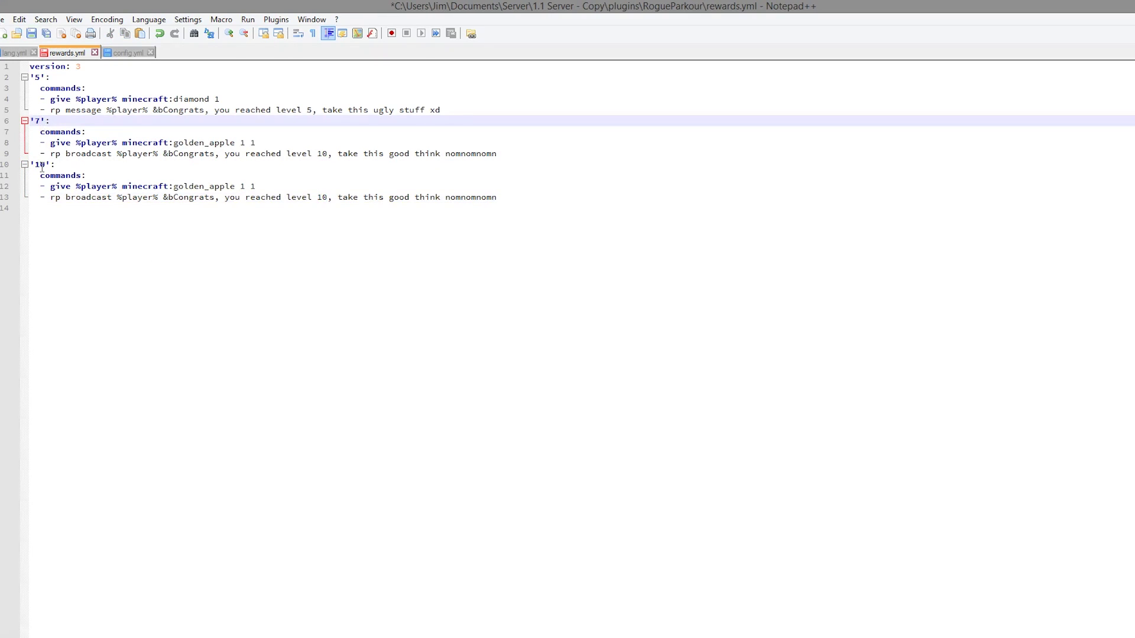
click(43, 166)
double_click(42, 166)
text(15)
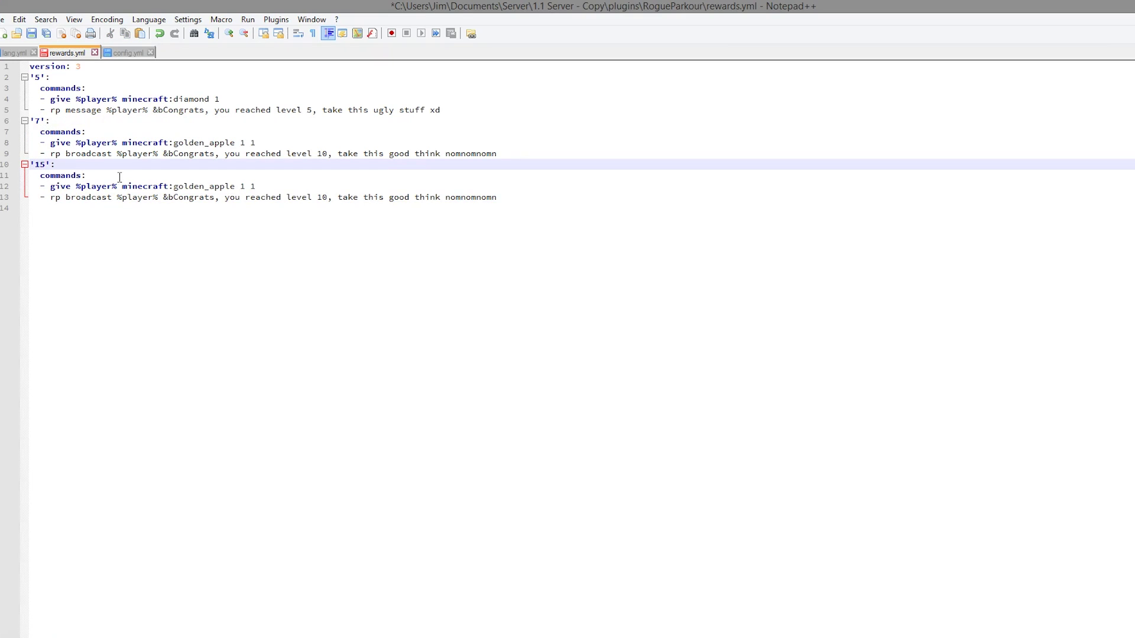
key(ctrl+s)
Paste the copied '10' reward block between the '7' and '15' blocks and save the file
key(Up)
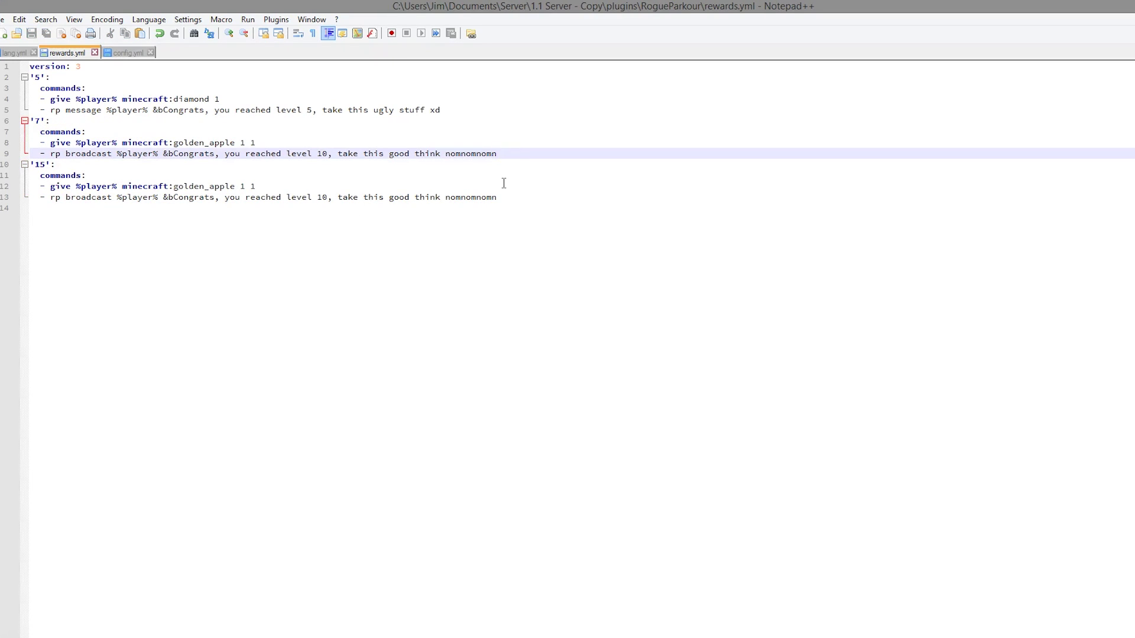
key(End)
key(Return)
key(ctrl+v)
key(ctrl+s)
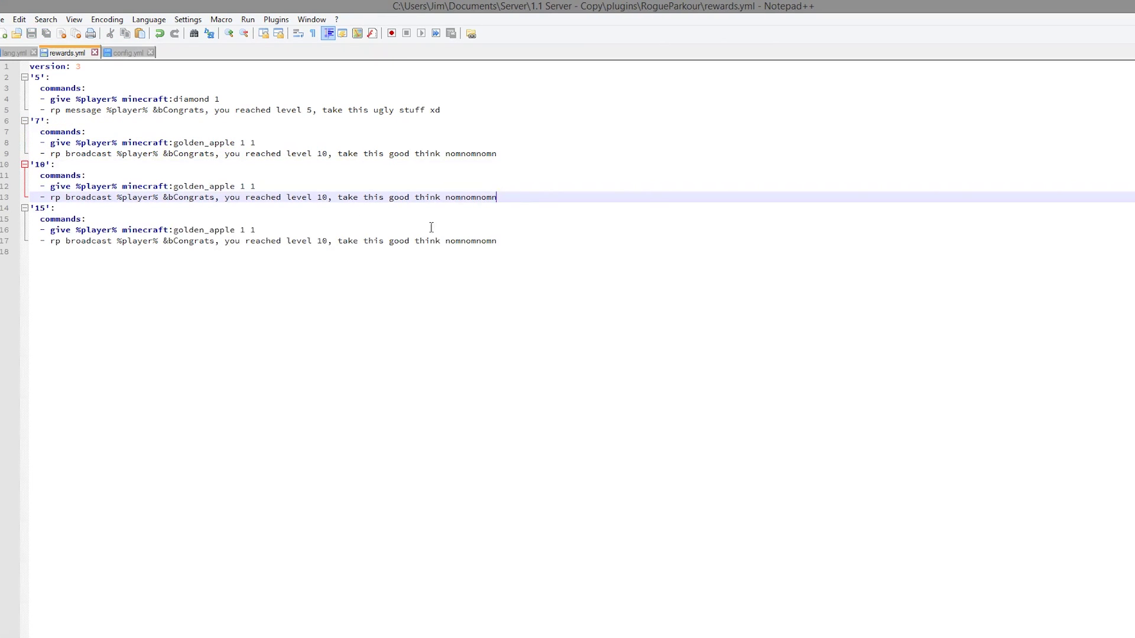
Change the item given in the '15' reward block to iron_ingot and save the file
drag(235, 229, 174, 231)
double_click(38, 208)
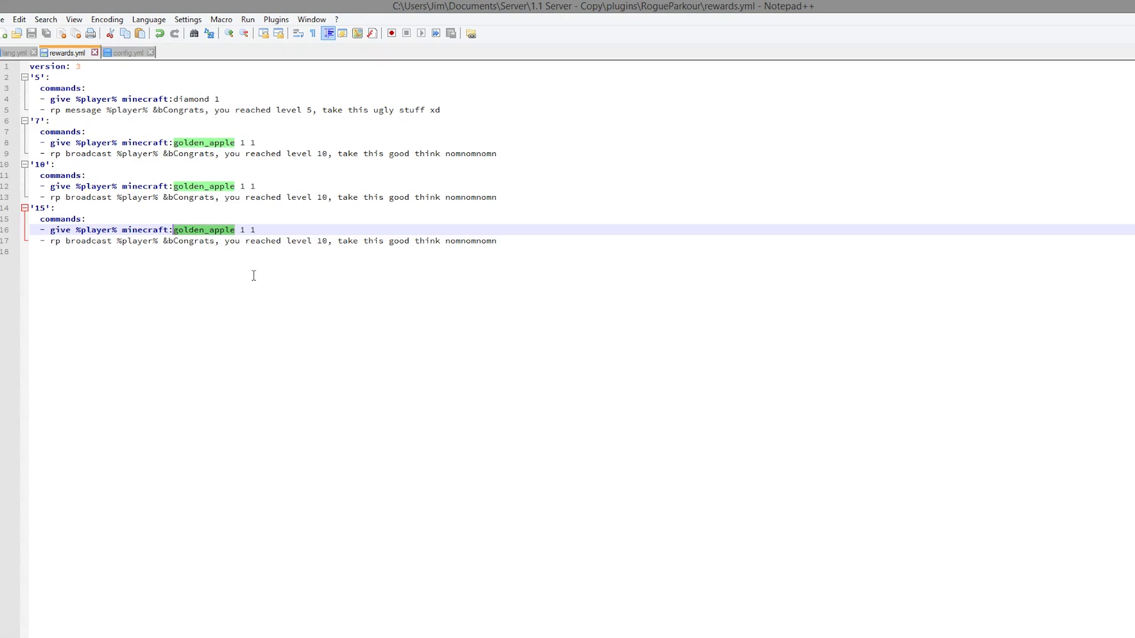
text(iron_)
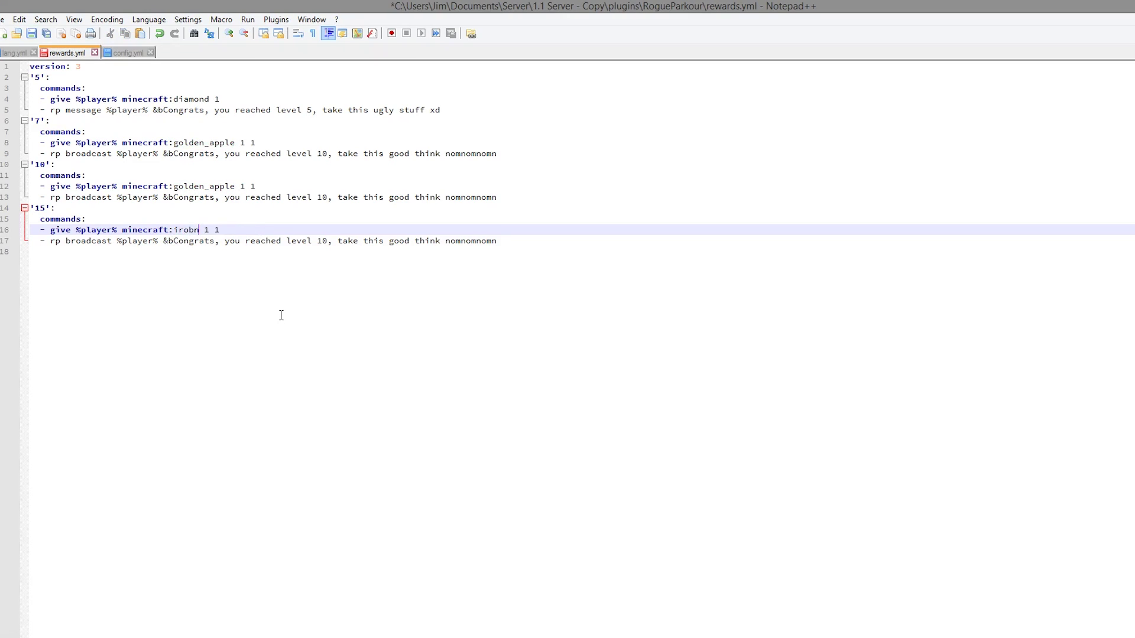
text(ingot)
key(ctrl+s)
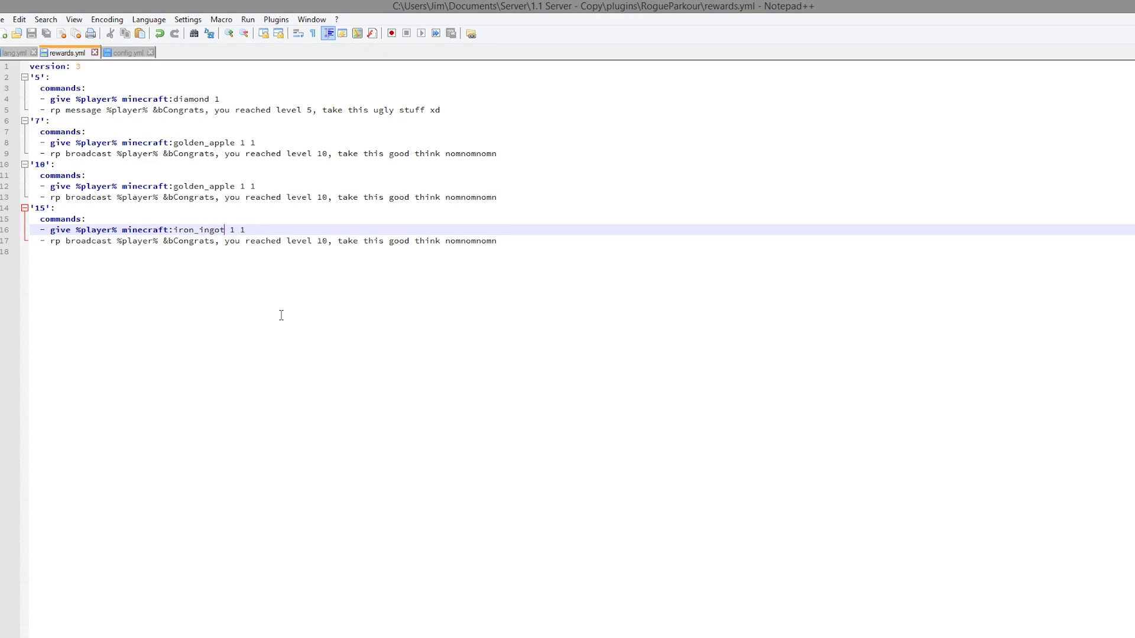
Set the level in the broadcast messages to 15 for the '15' block and 7 for the '7' block, and save rewards.yml
double_click(322, 240)
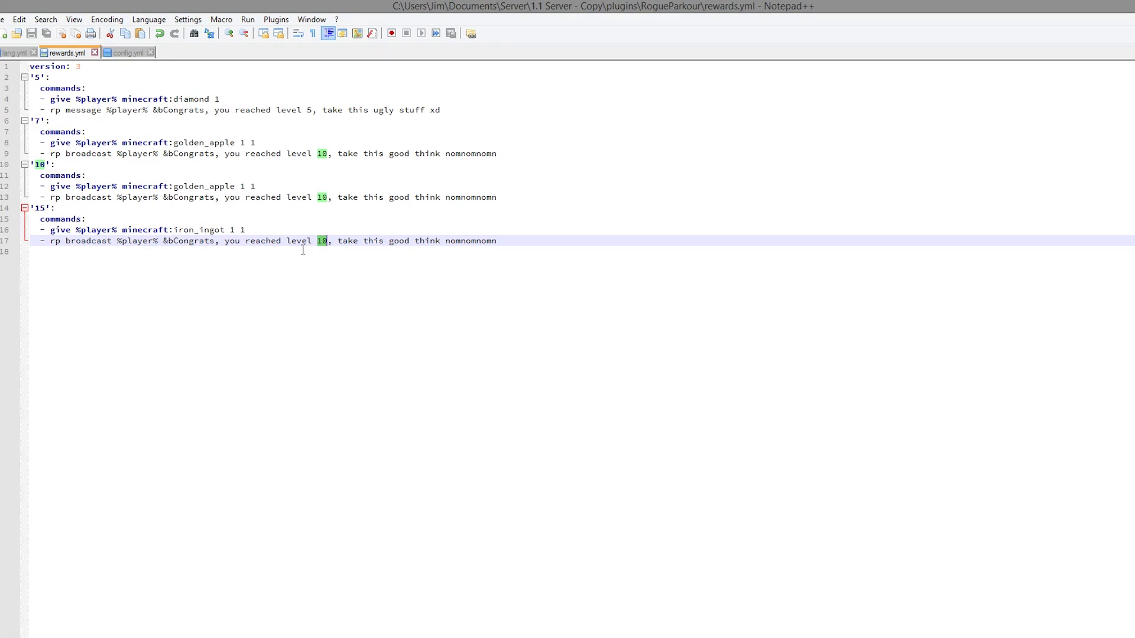
text(15)
double_click(323, 154)
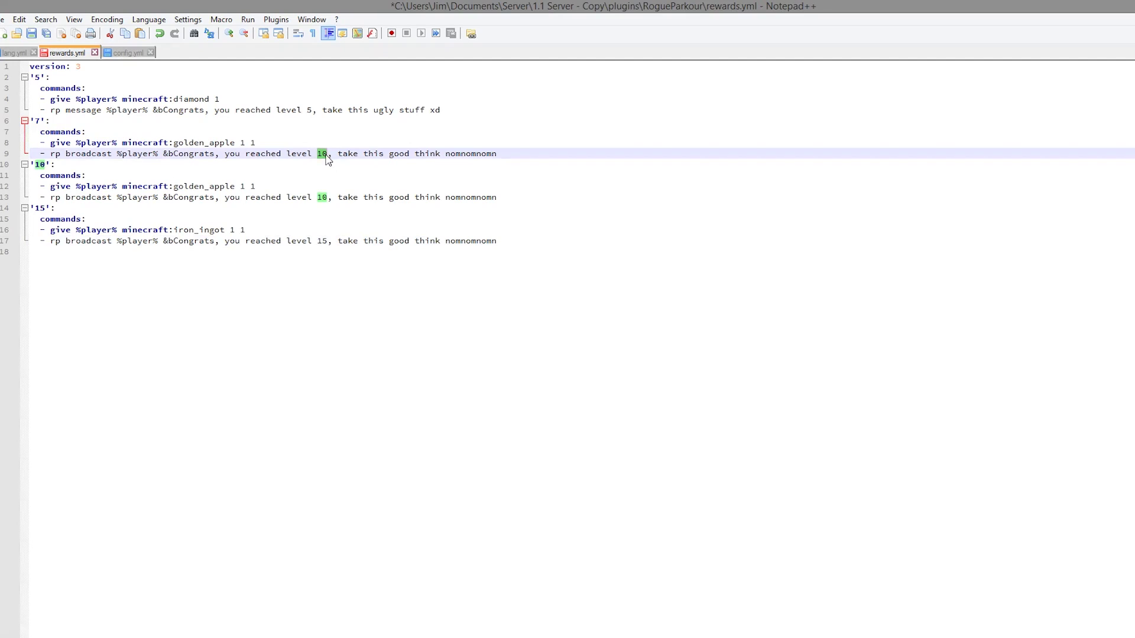
text(7)
key(ctrl+s)
drag(552, 253, 30, 88)
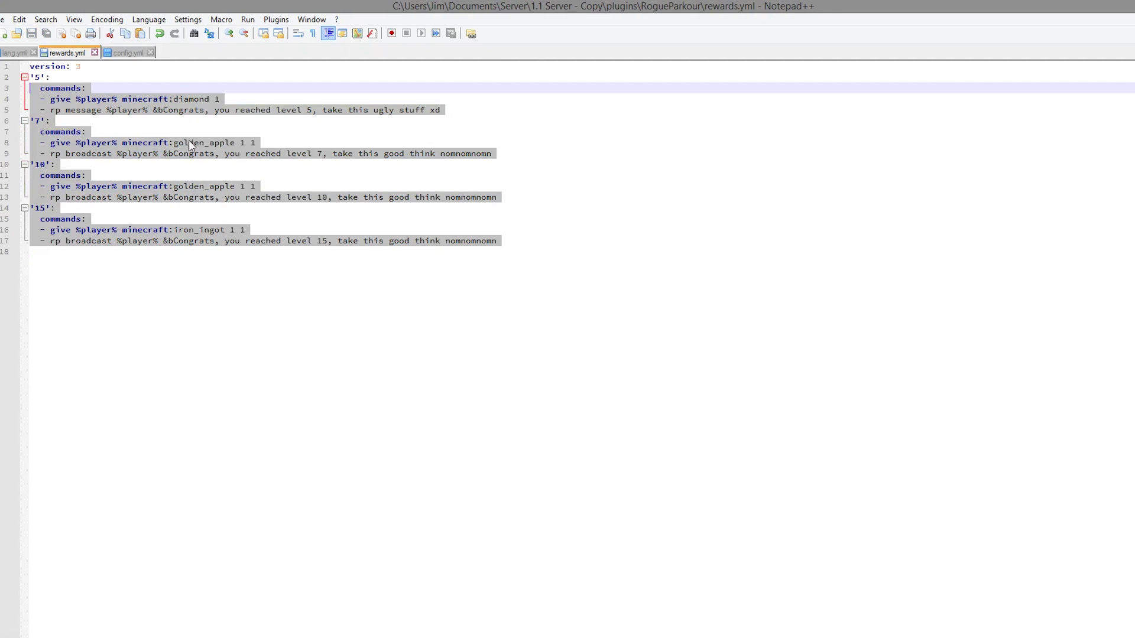
click(286, 198)
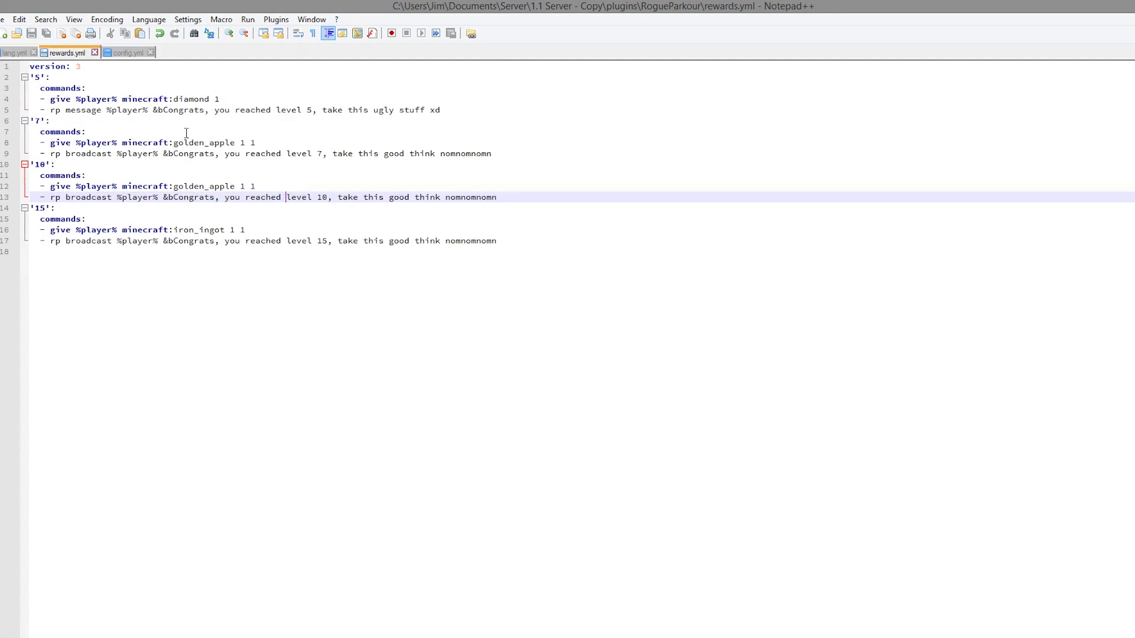
Close rewards.yml and review the editable message entries in lang.yml from PREFIX to NOPERM
click(94, 53)
click(17, 53)
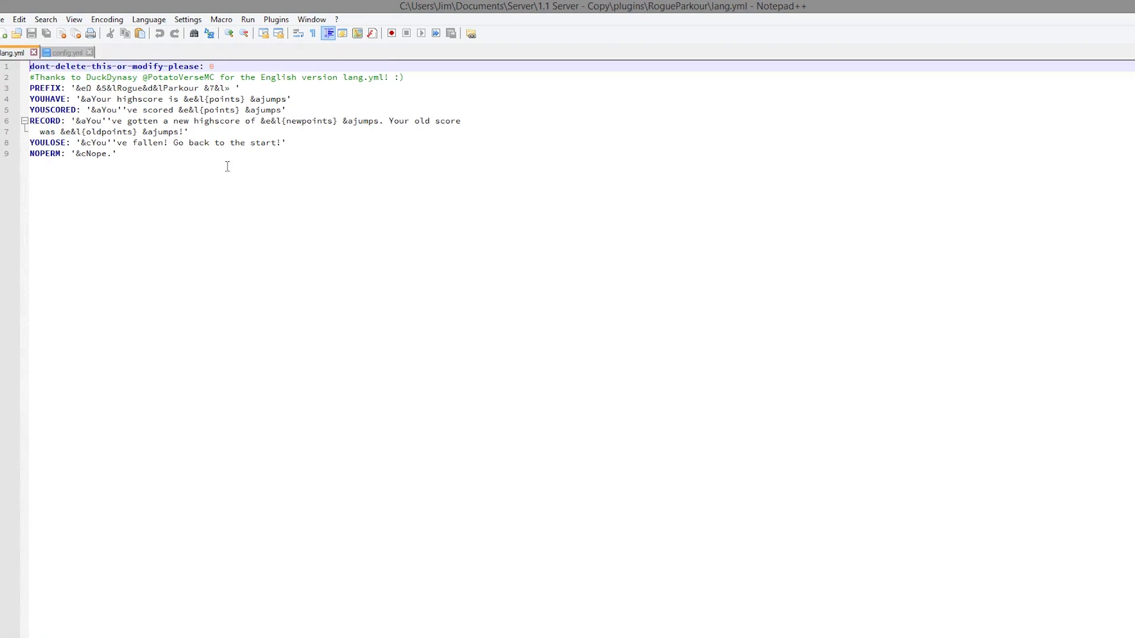
drag(165, 154, 30, 89)
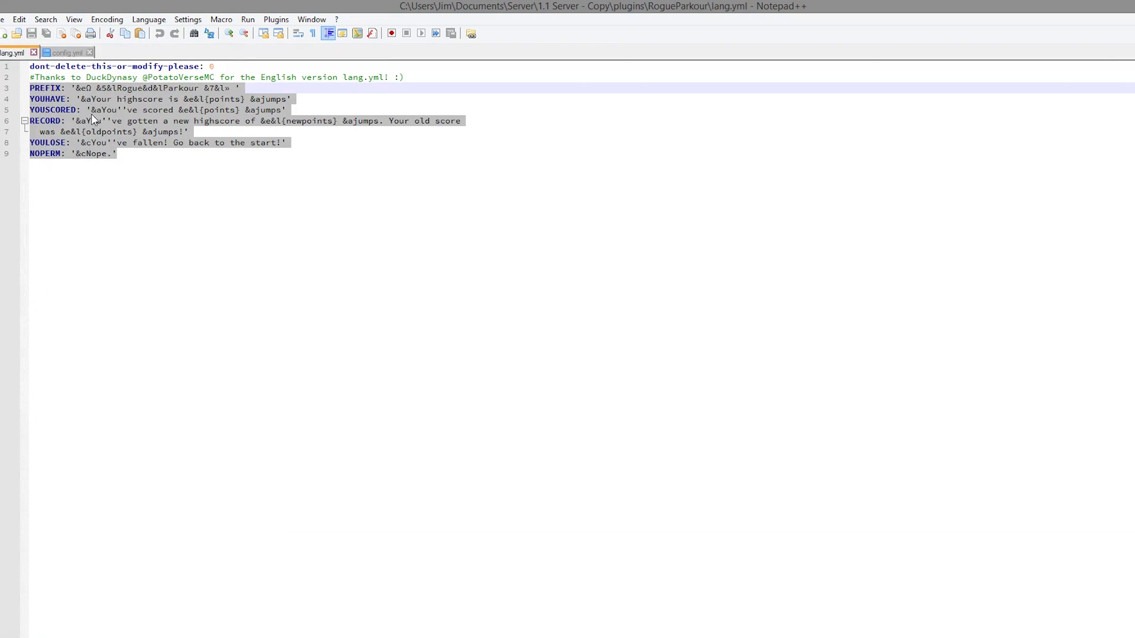
click(246, 193)
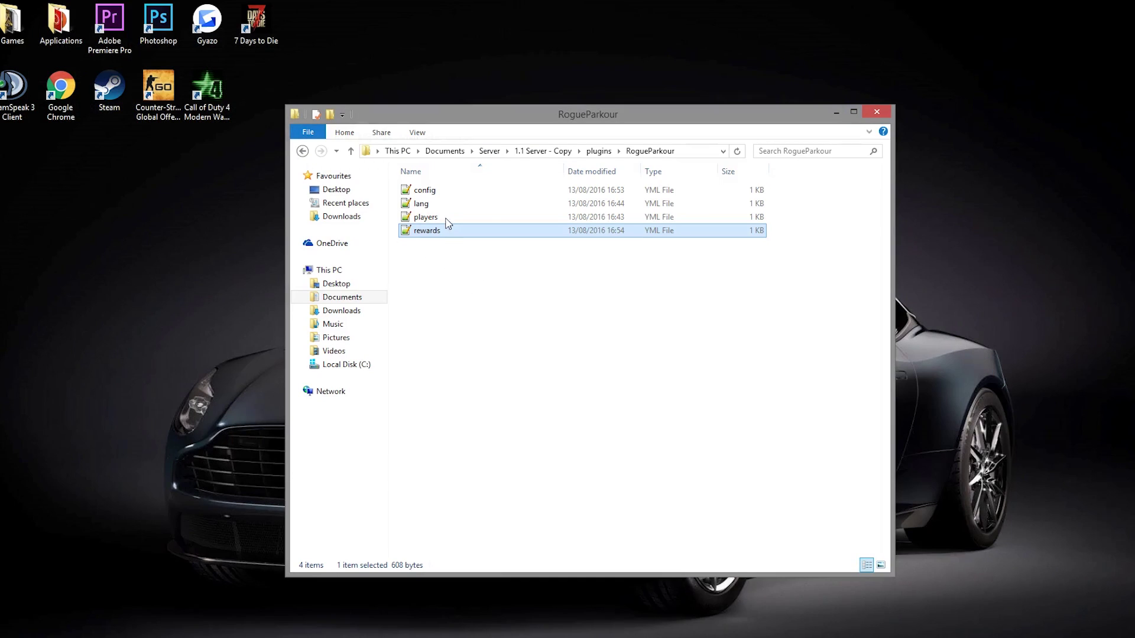
Open players.yml, replace the last digit of the player's highscore with 9, and save the file
double_click(448, 217)
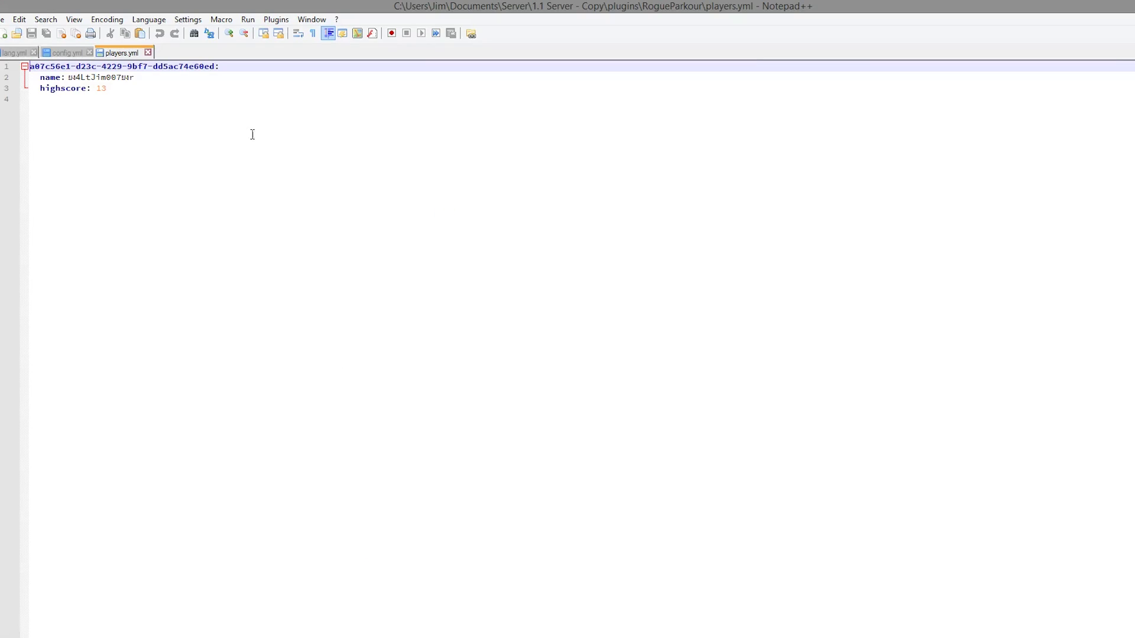
click(118, 95)
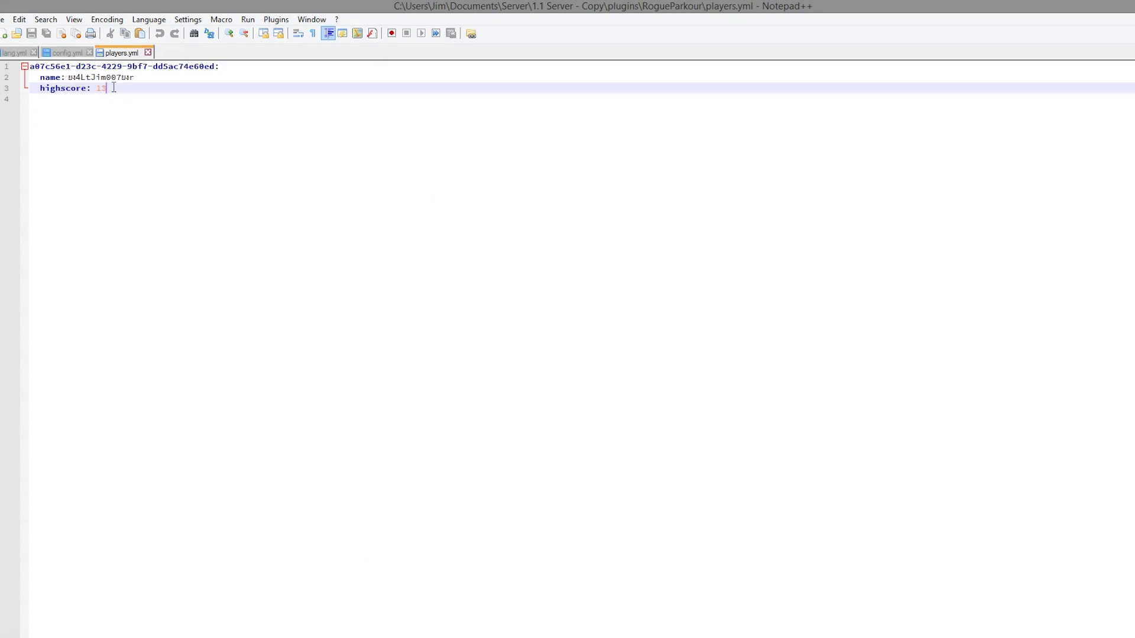
key(BackSpace)
text(9)
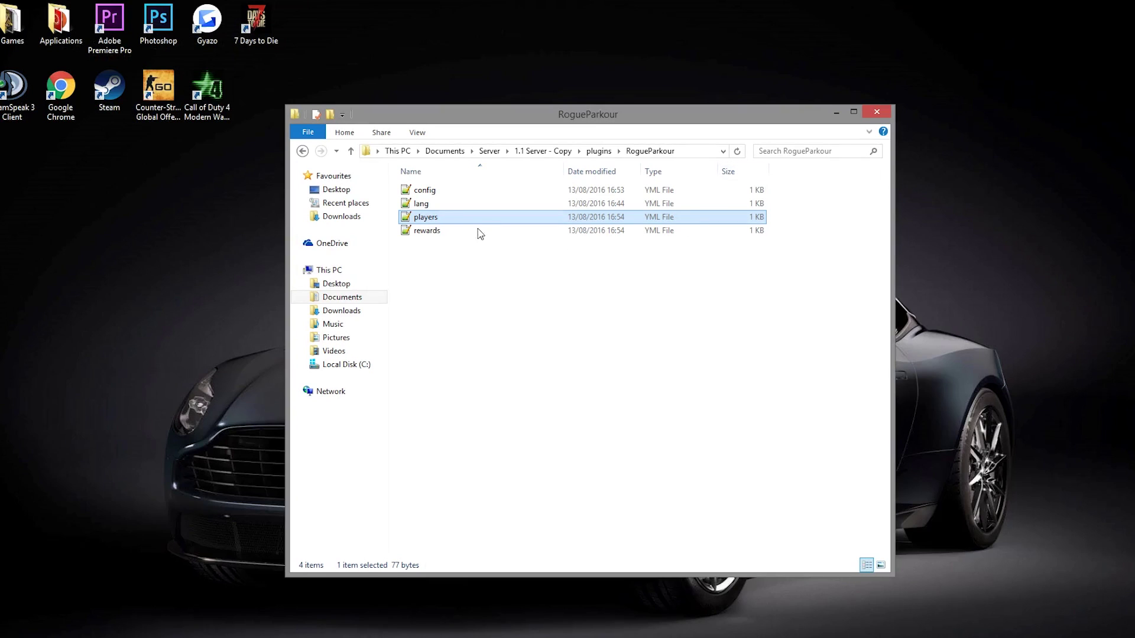
Open config.yml and review the Positions and MYSQL sections and the mode and particlemode settings
click(455, 205)
double_click(440, 194)
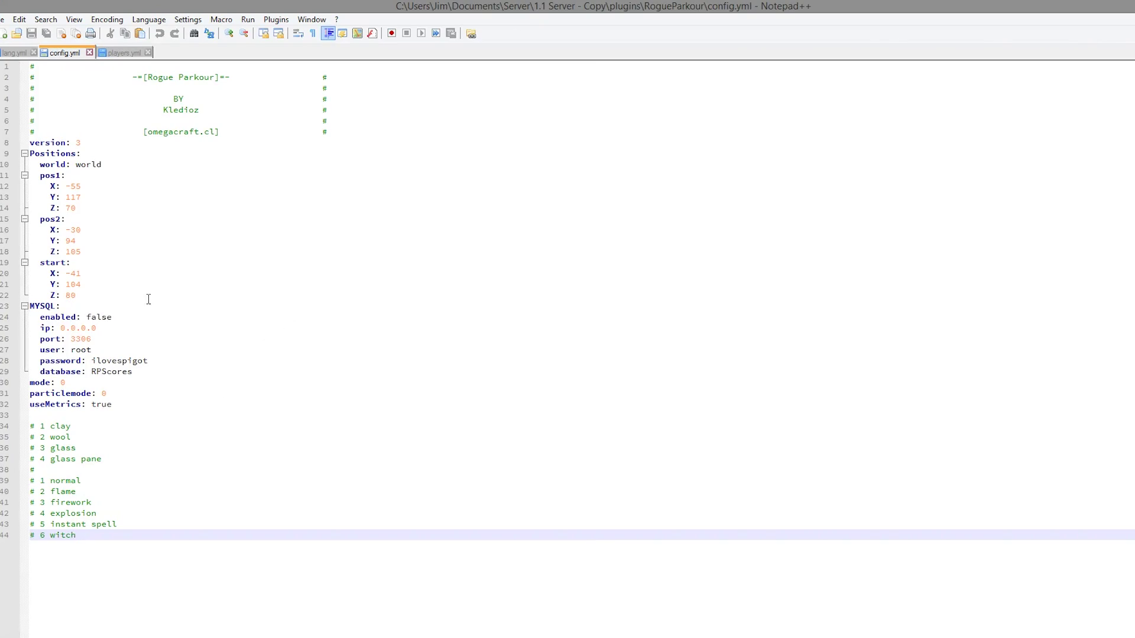
drag(148, 299, 30, 154)
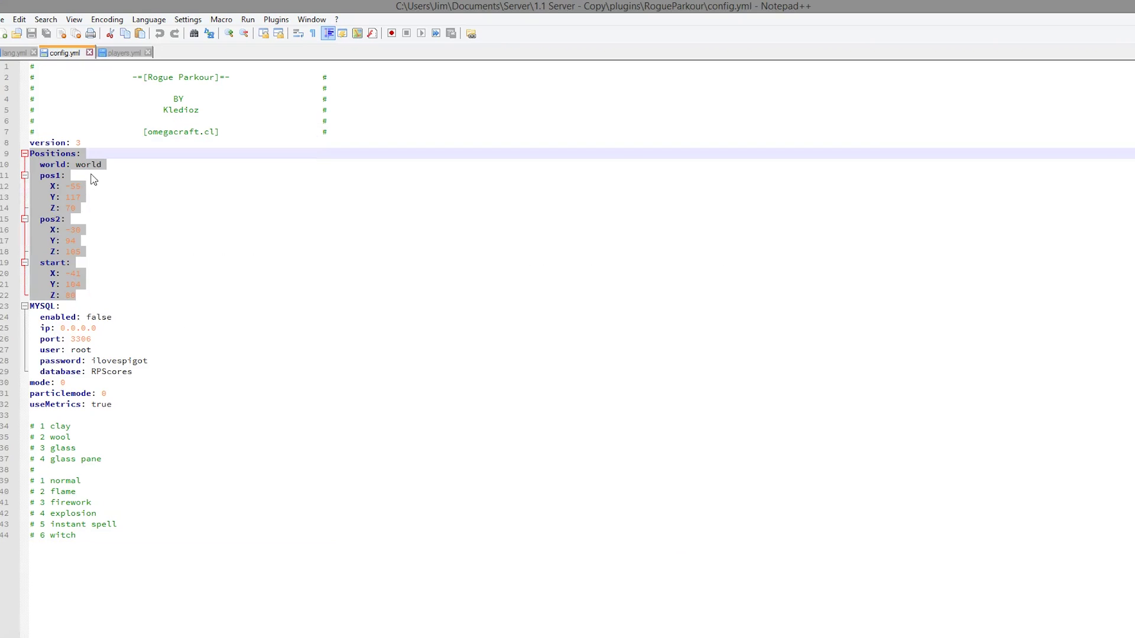
drag(129, 371, 4, 303)
drag(66, 383, 29, 383)
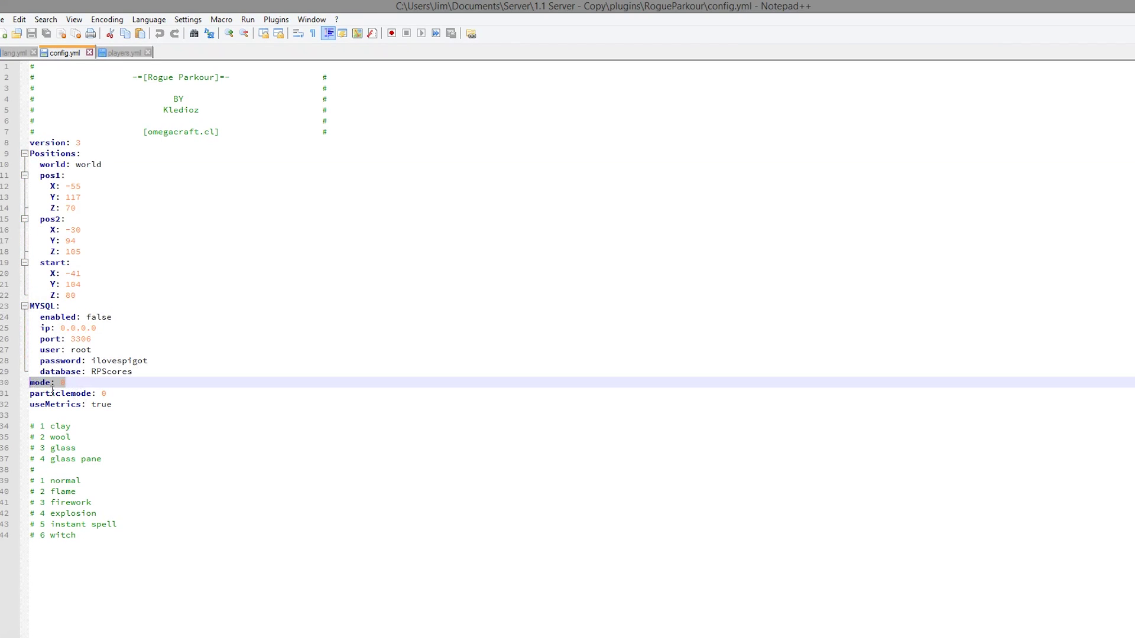
drag(113, 393, 33, 383)
Examine the commented list of block types in config.yml, from clay to glass pane, for the mode setting
drag(104, 531, 10, 424)
click(115, 418)
drag(34, 470, 30, 426)
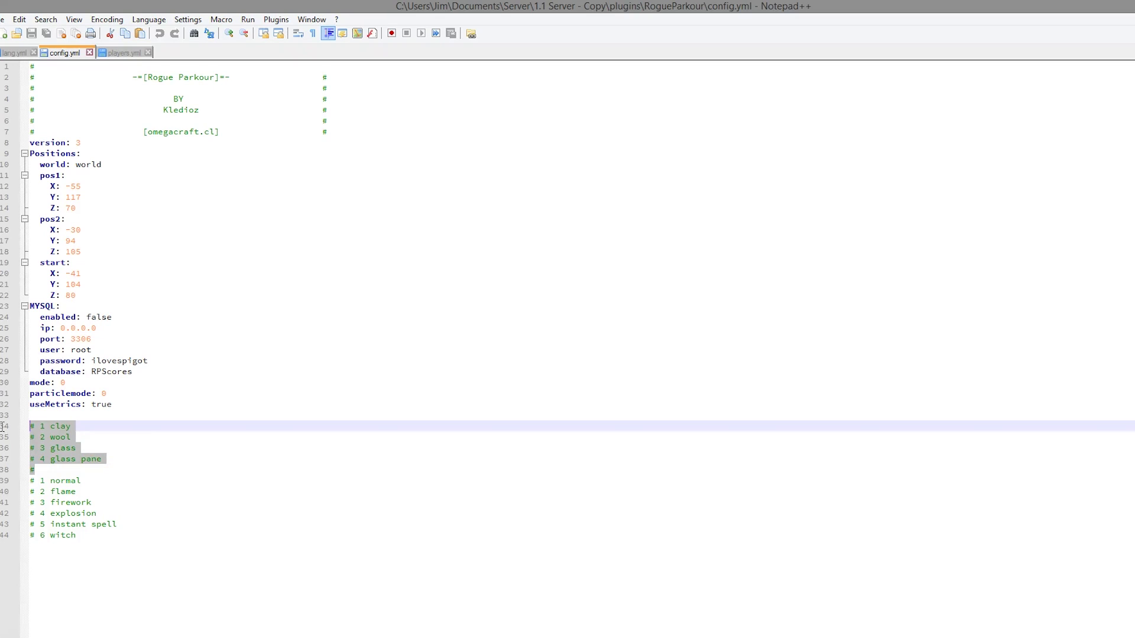
click(104, 459)
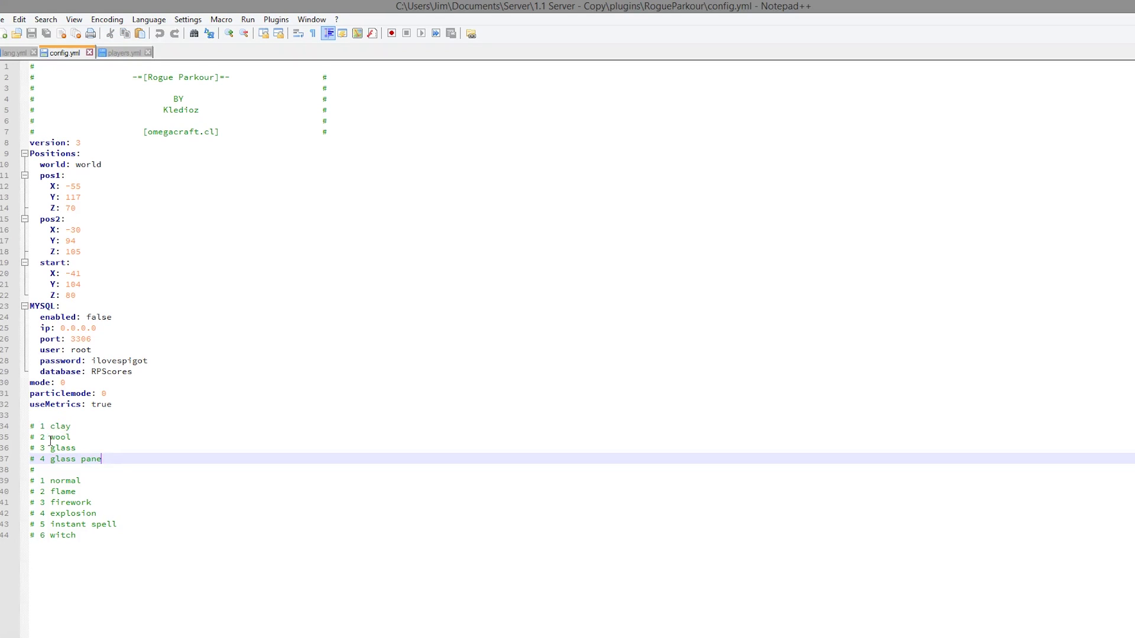
click(58, 426)
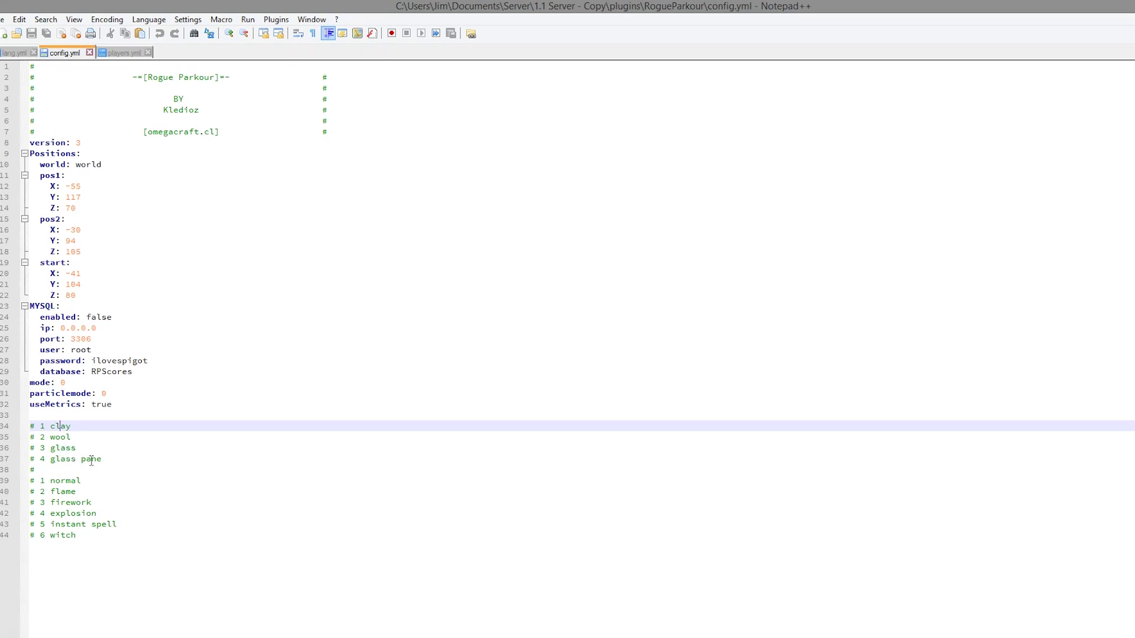
double_click(61, 437)
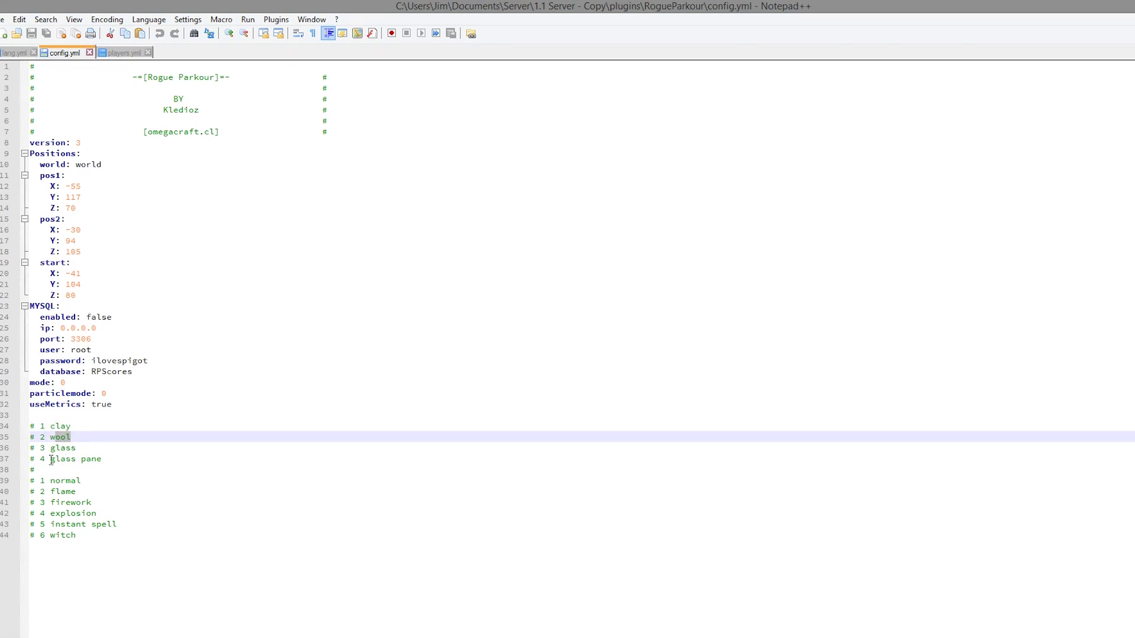
drag(34, 470, 89, 403)
Examine the commented particle types from normal to witch for the particlemode setting, and close config.yml and players.yml
click(77, 492)
click(89, 492)
drag(89, 534, 57, 493)
click(105, 532)
double_click(52, 481)
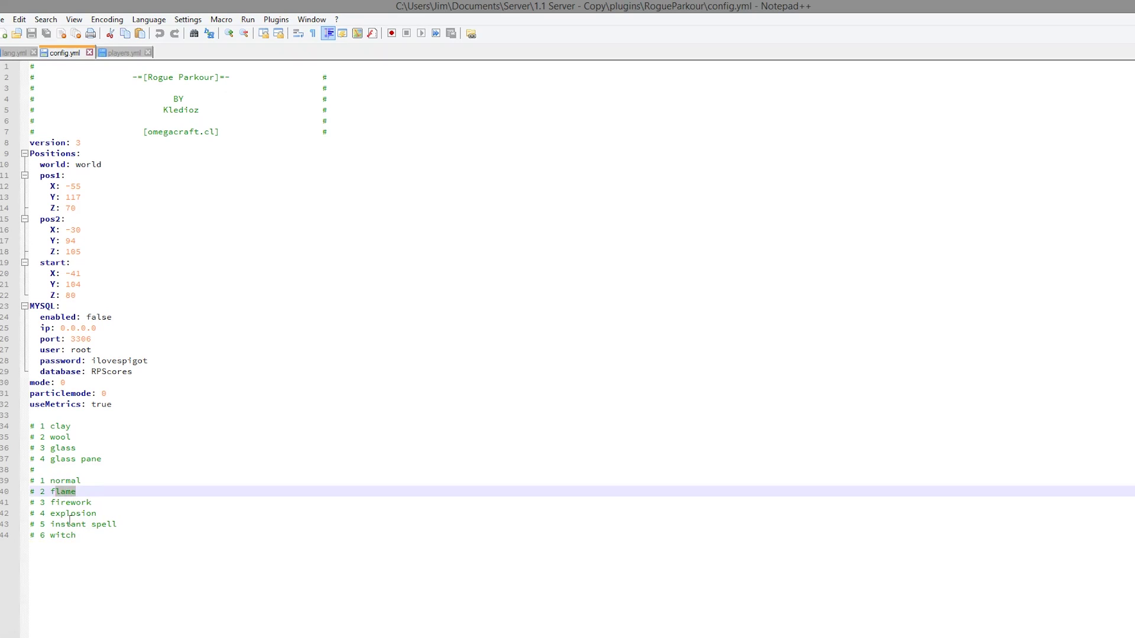
drag(79, 535, 44, 525)
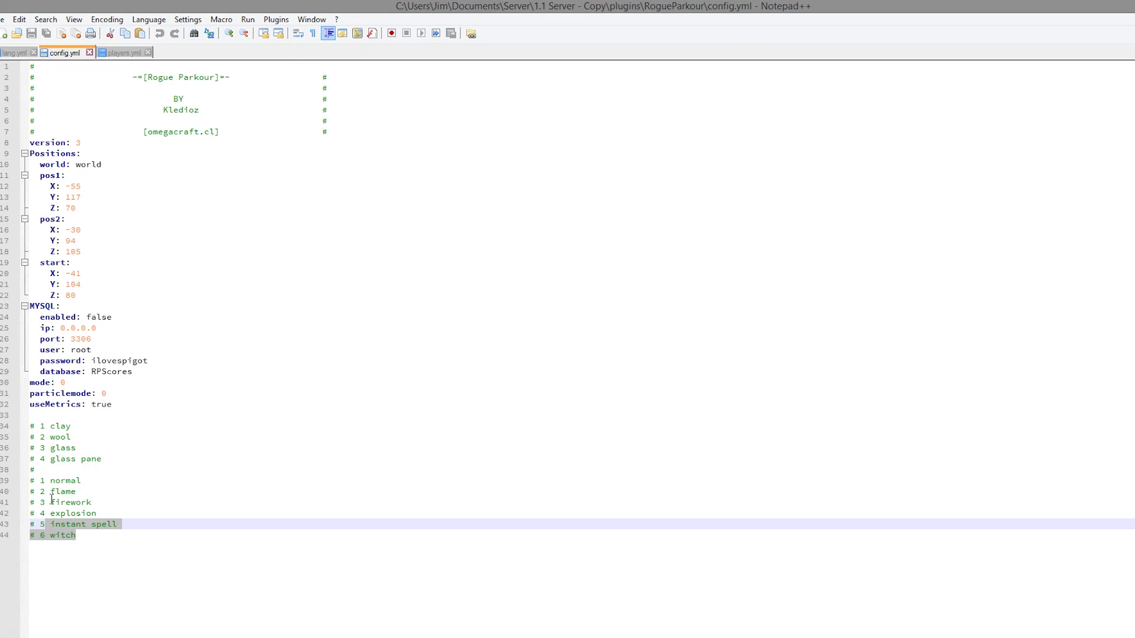
click(104, 393)
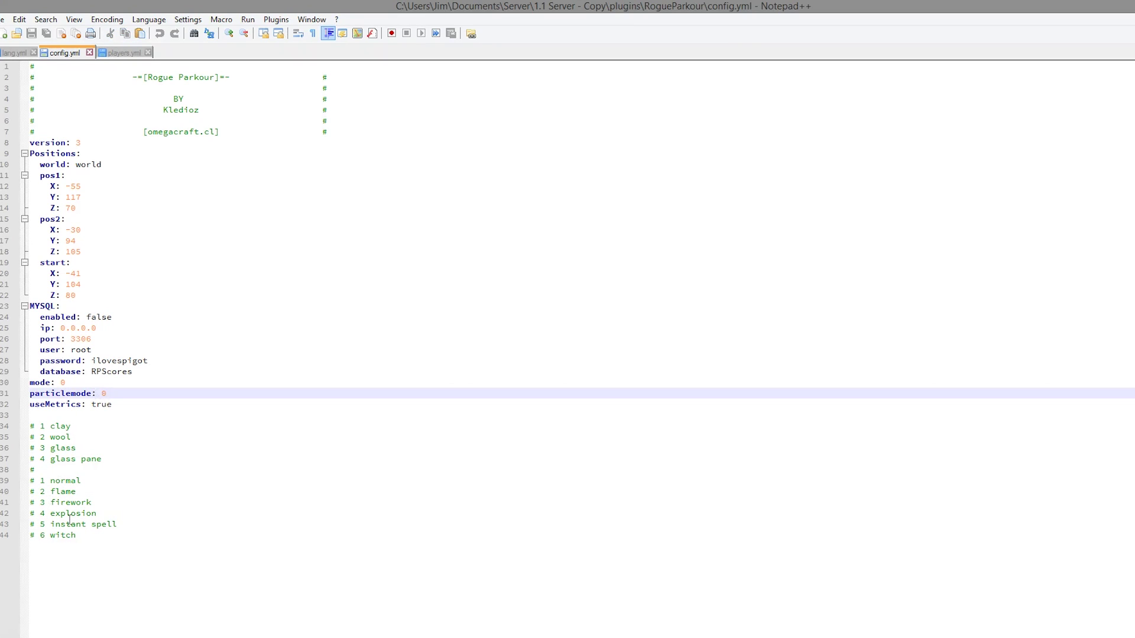
drag(85, 534, 29, 459)
click(260, 479)
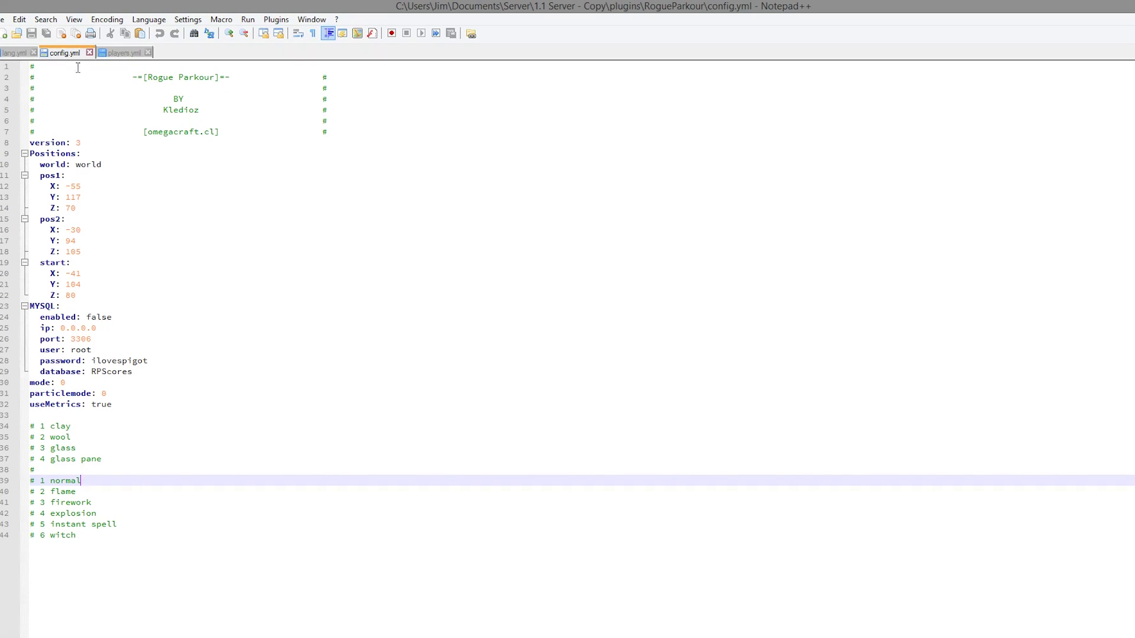
click(89, 52)
click(91, 53)
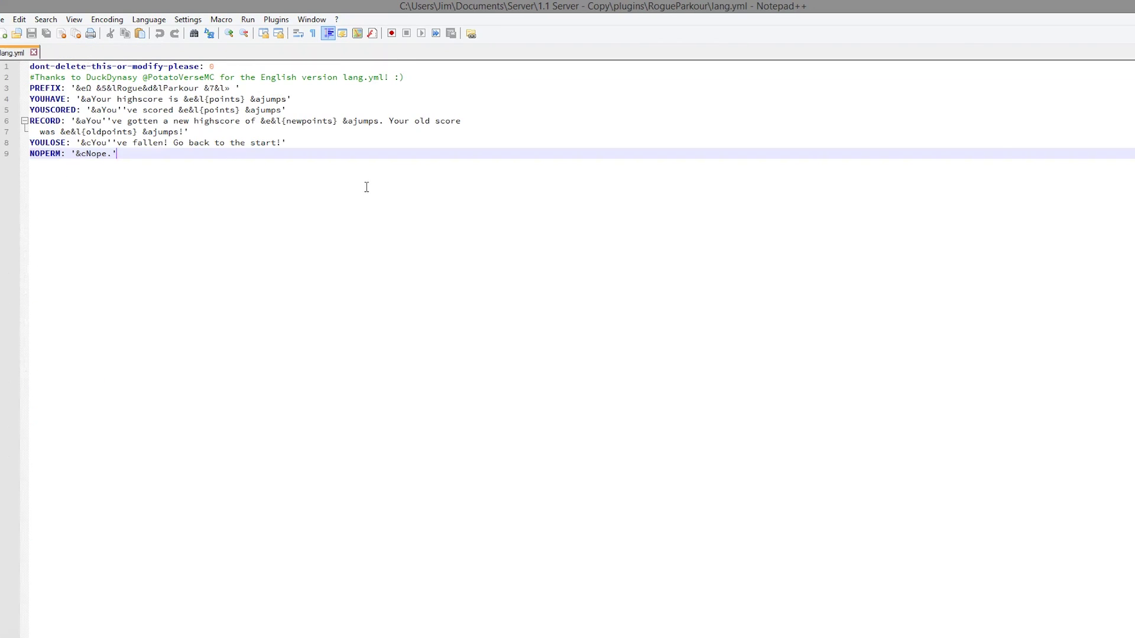